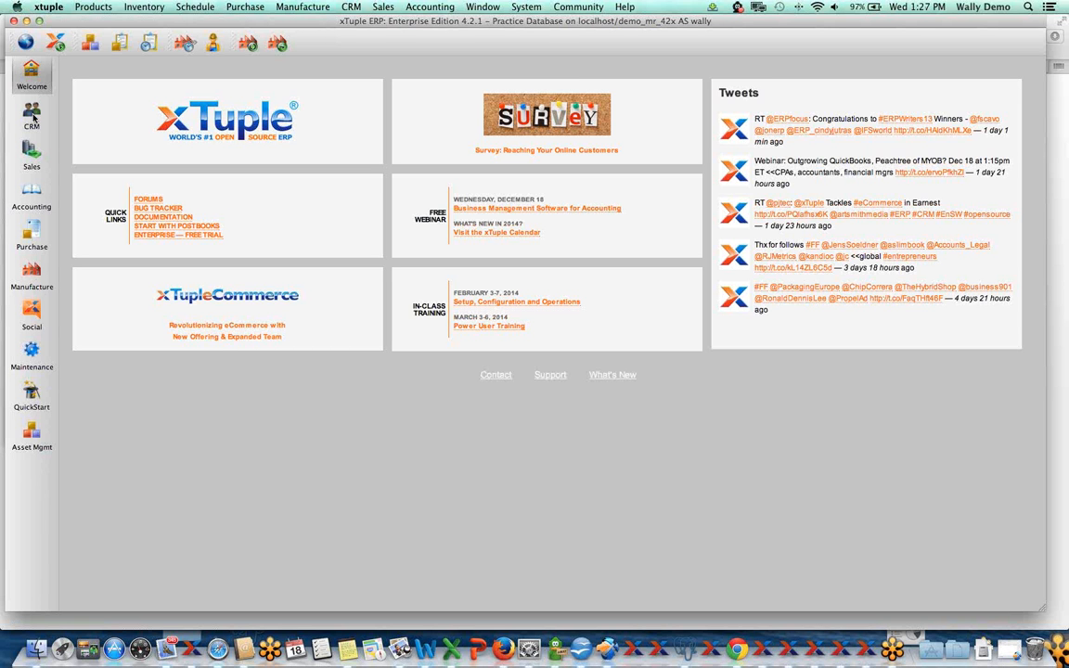
# Review the maintenance details of the MacBook Pro 17" fixed asset, and close the record and the asset list
pyautogui.click(32, 197)
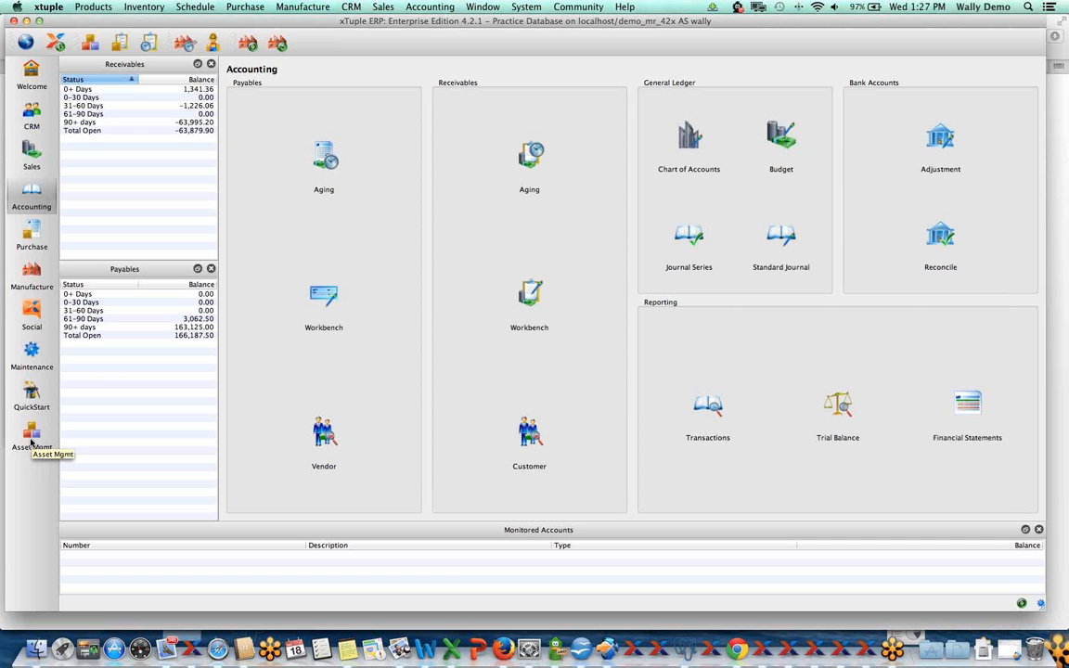
pyautogui.click(31, 442)
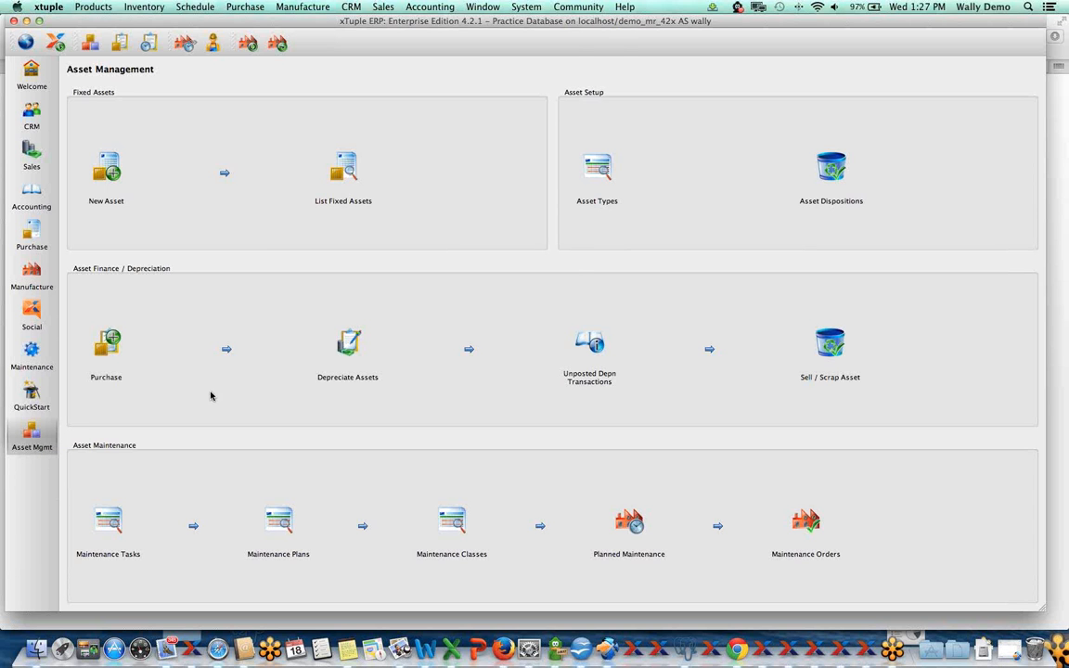
pyautogui.click(333, 159)
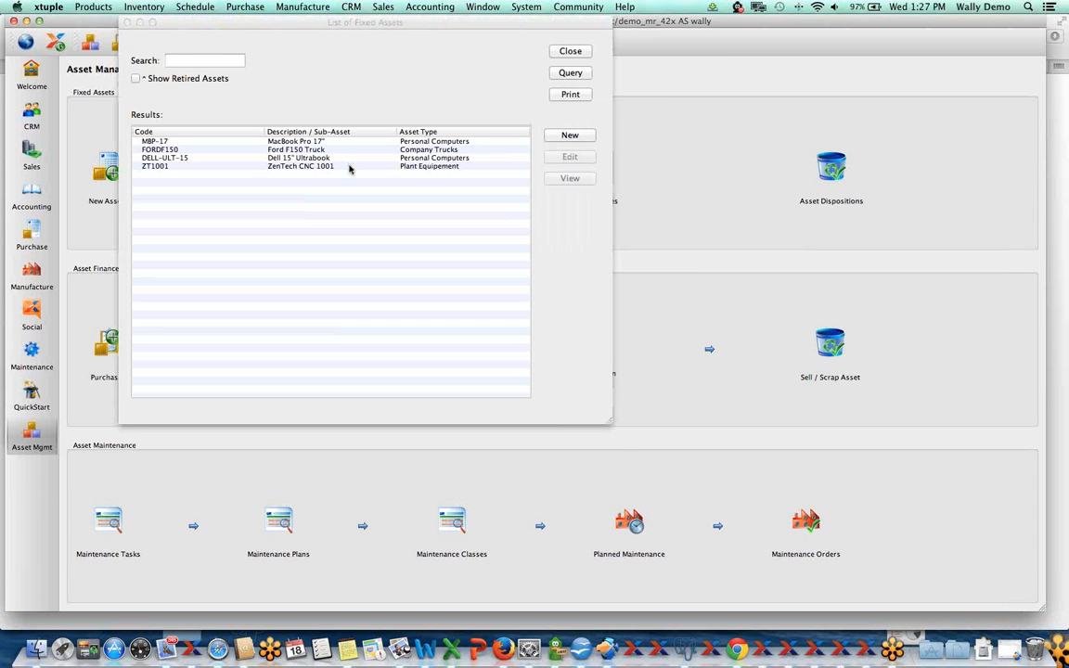
pyautogui.click(271, 141)
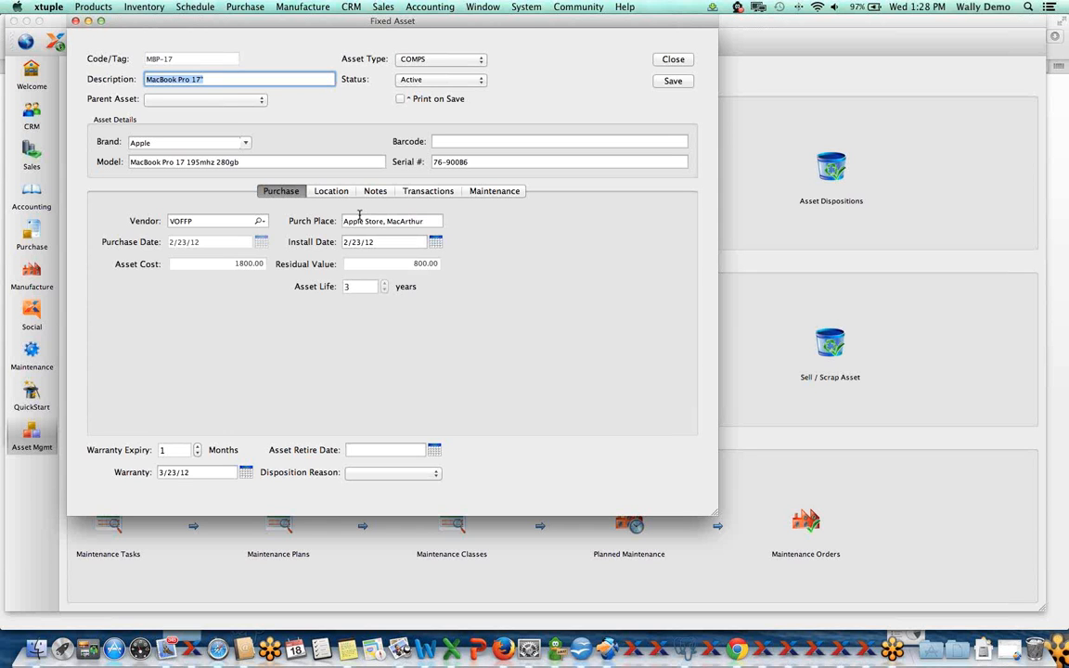
pyautogui.click(497, 193)
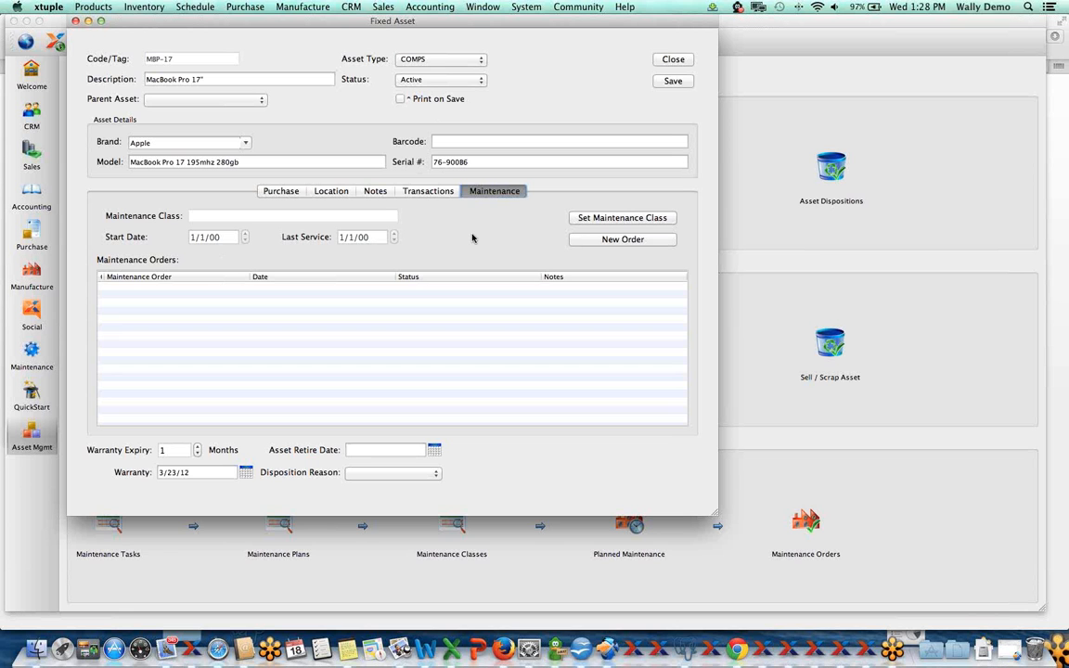
pyautogui.click(674, 61)
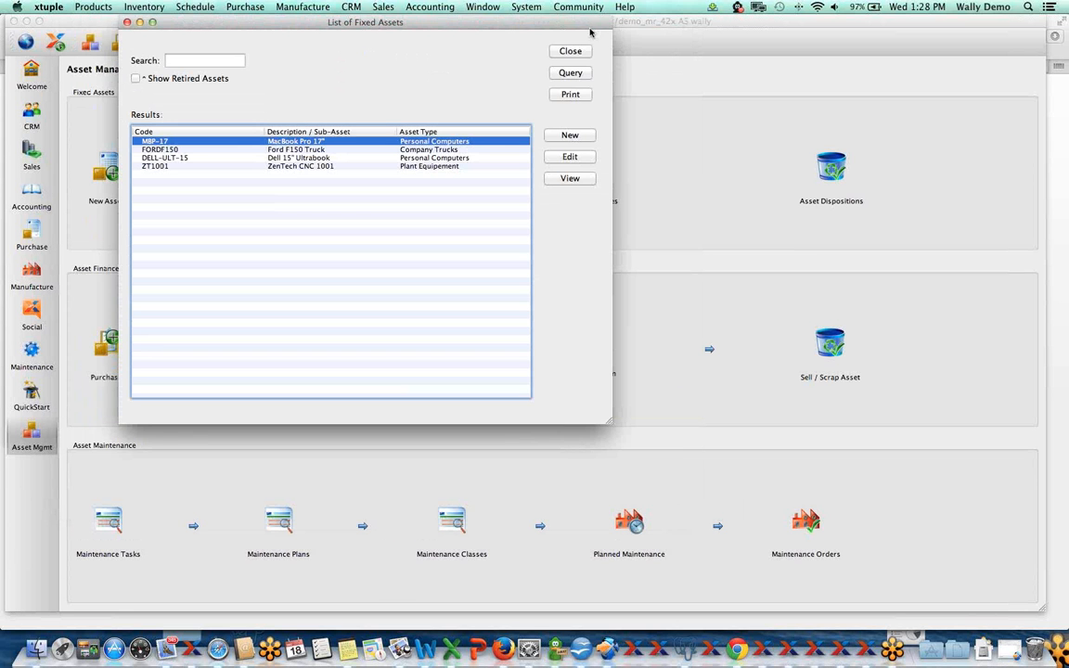
pyautogui.click(570, 52)
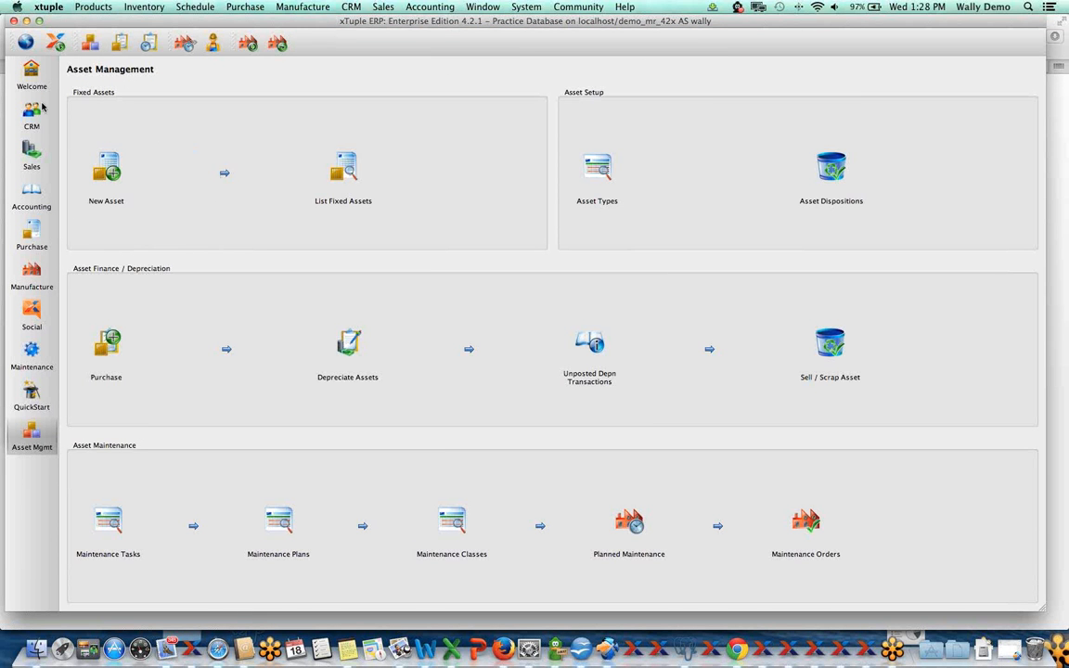
# Review the General Ledger configuration in the Accounting setup, and leave it without saving
pyautogui.click(35, 195)
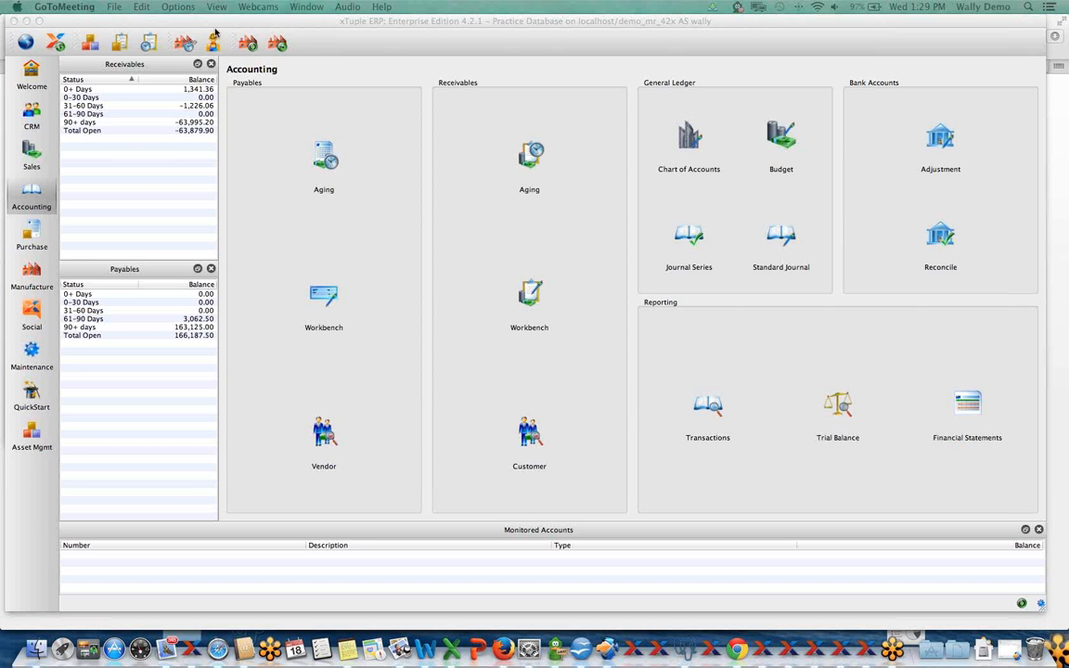
pyautogui.click(609, 23)
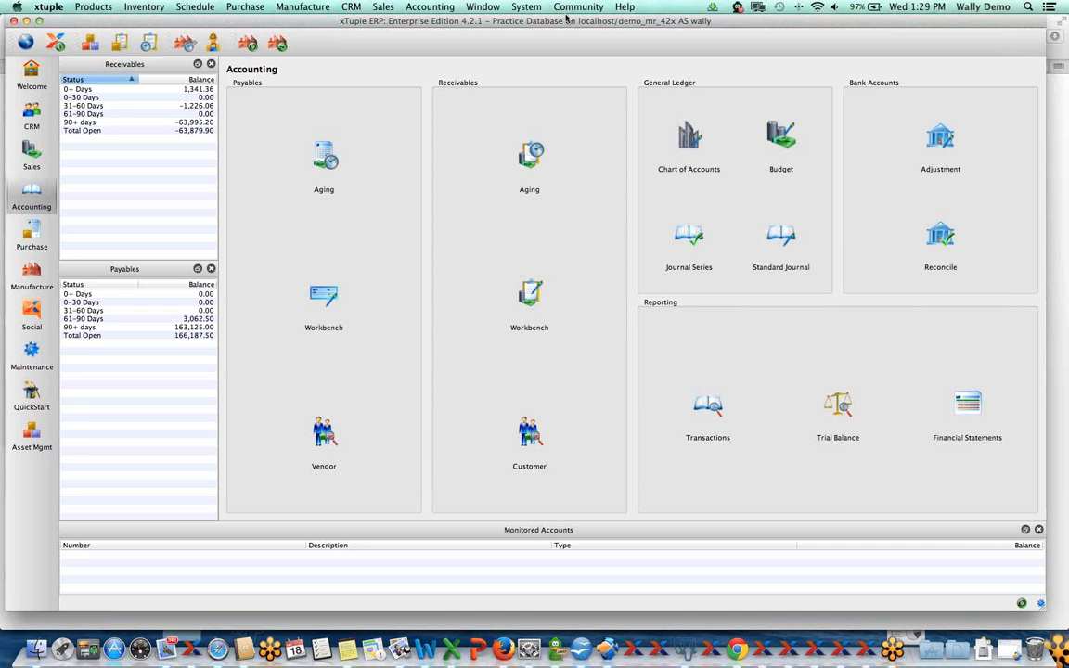
pyautogui.click(436, 8)
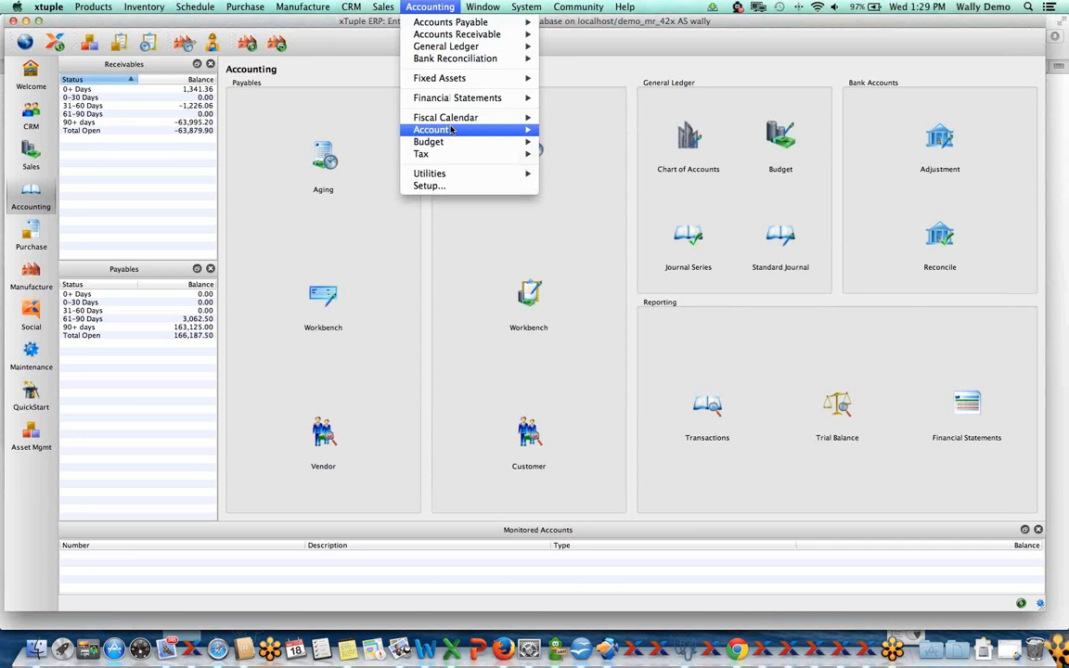
pyautogui.moveTo(452, 132)
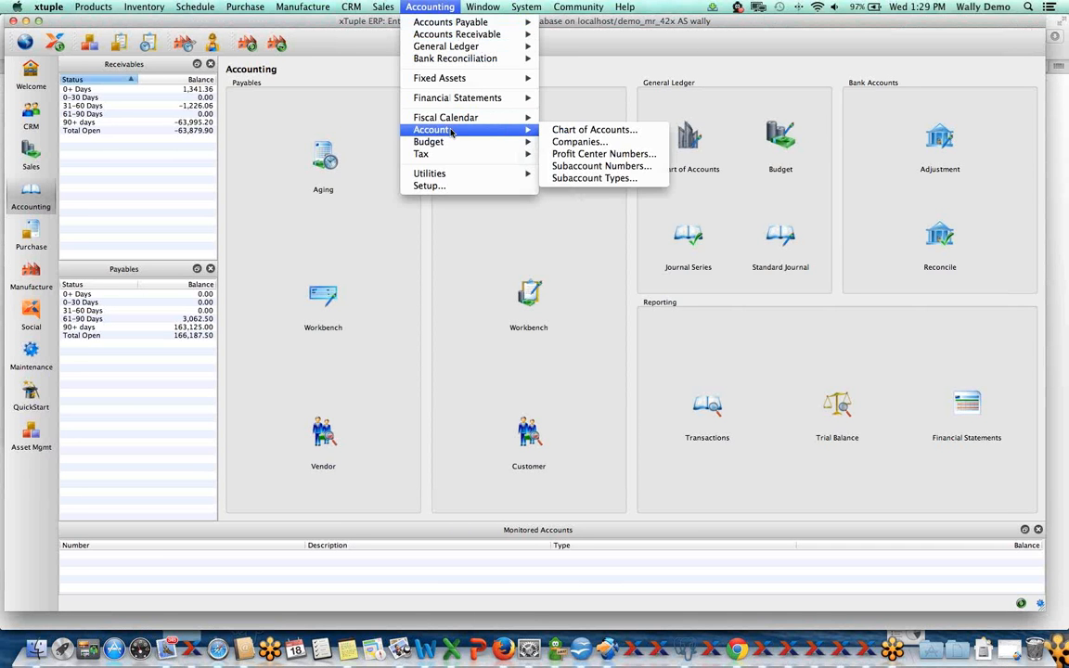
pyautogui.click(442, 186)
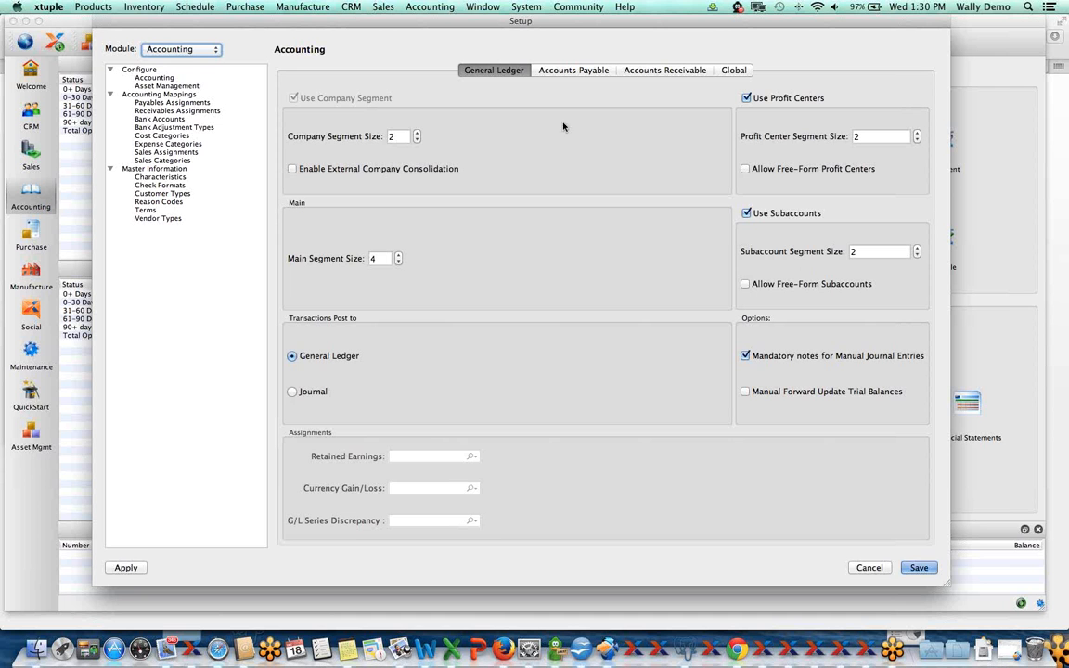
pyautogui.click(873, 569)
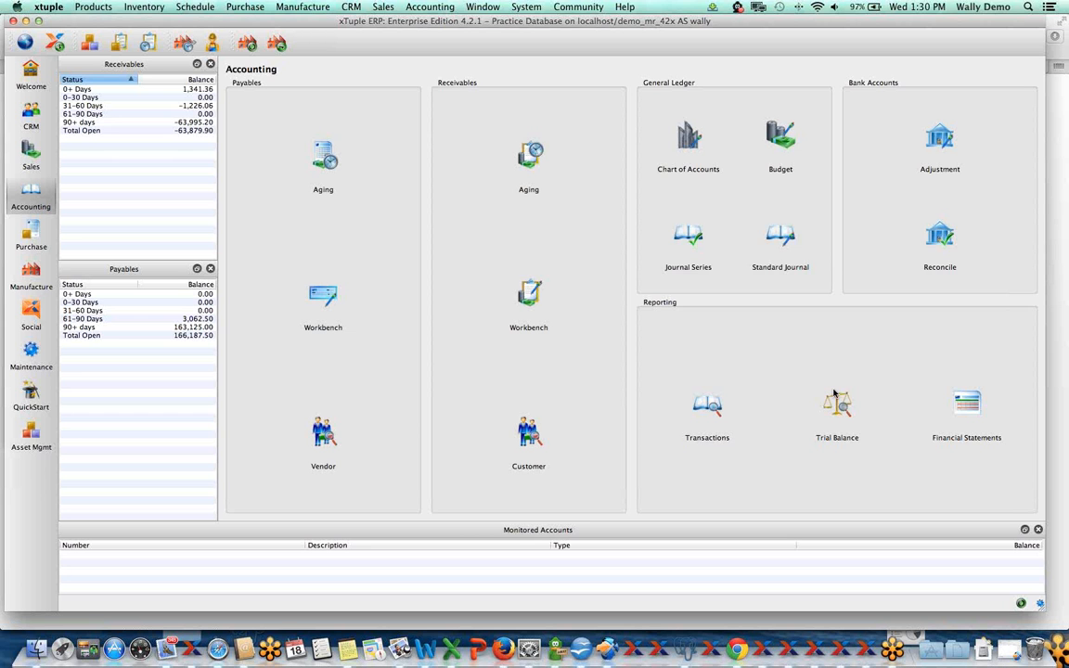
# Run the Basic Income Statement as a monthly trend report for November and December 2013
pyautogui.click(961, 409)
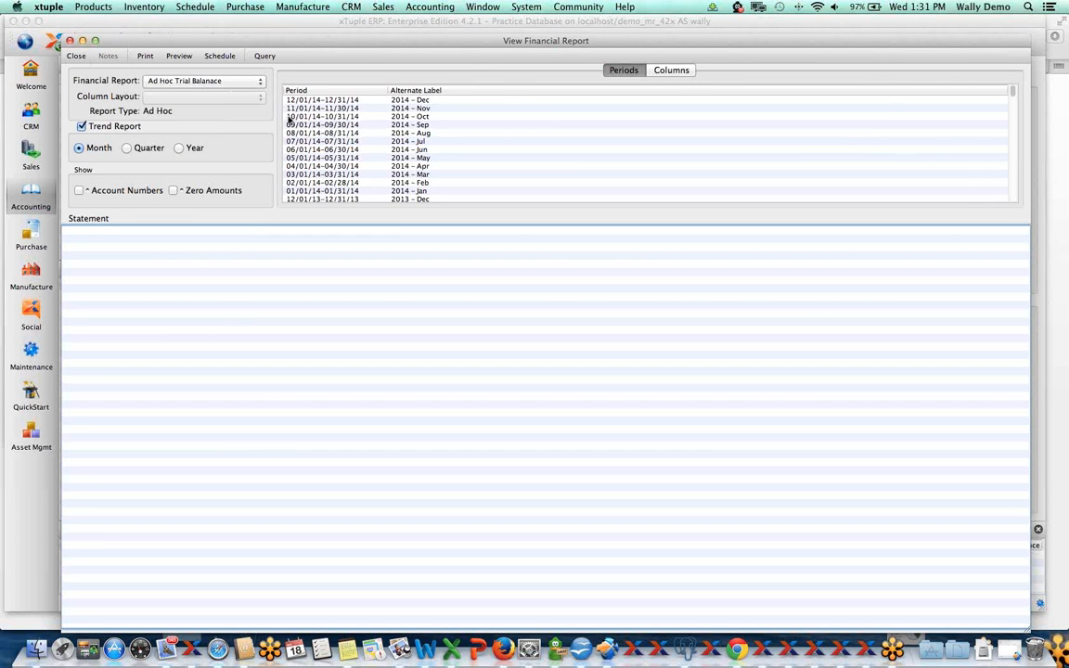
pyautogui.click(205, 81)
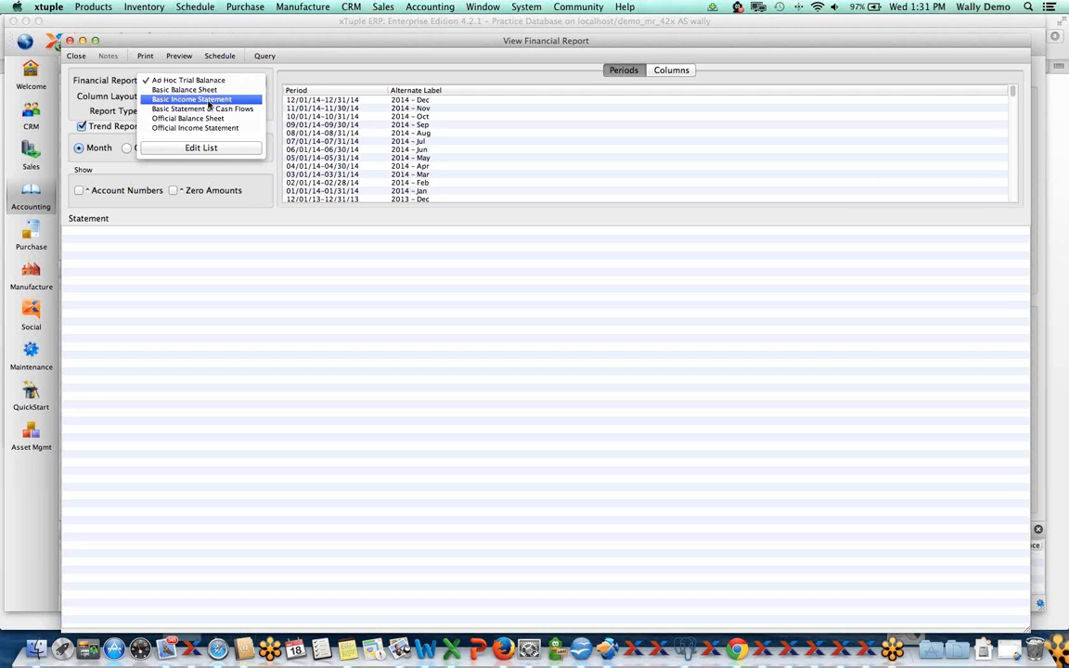
pyautogui.click(208, 100)
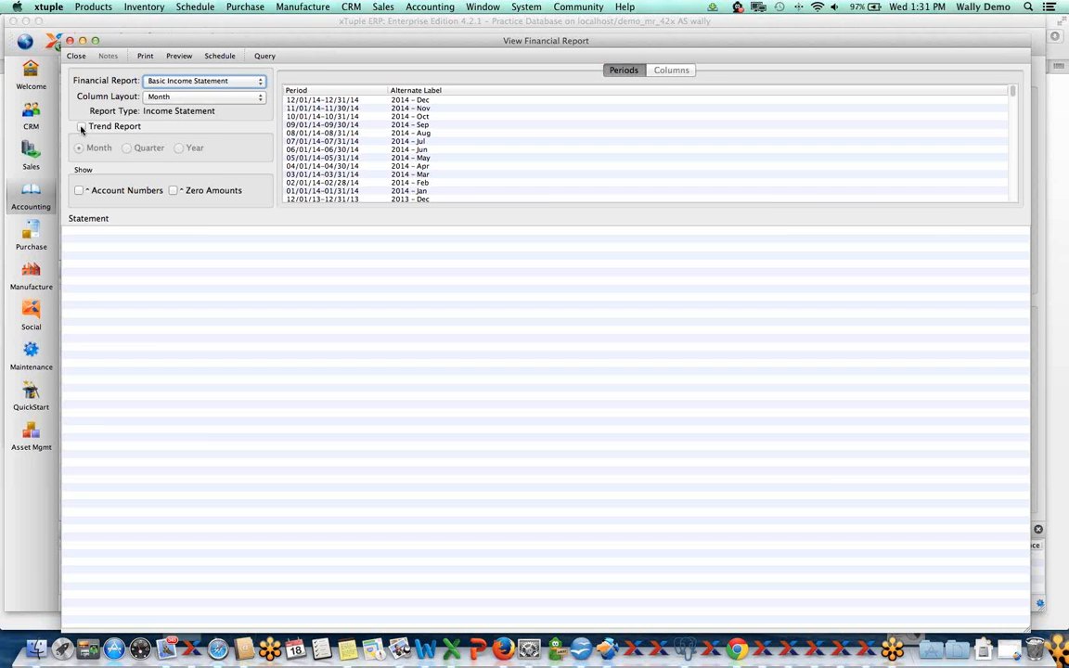
pyautogui.click(81, 127)
pyautogui.scroll(-2, 353, 193)
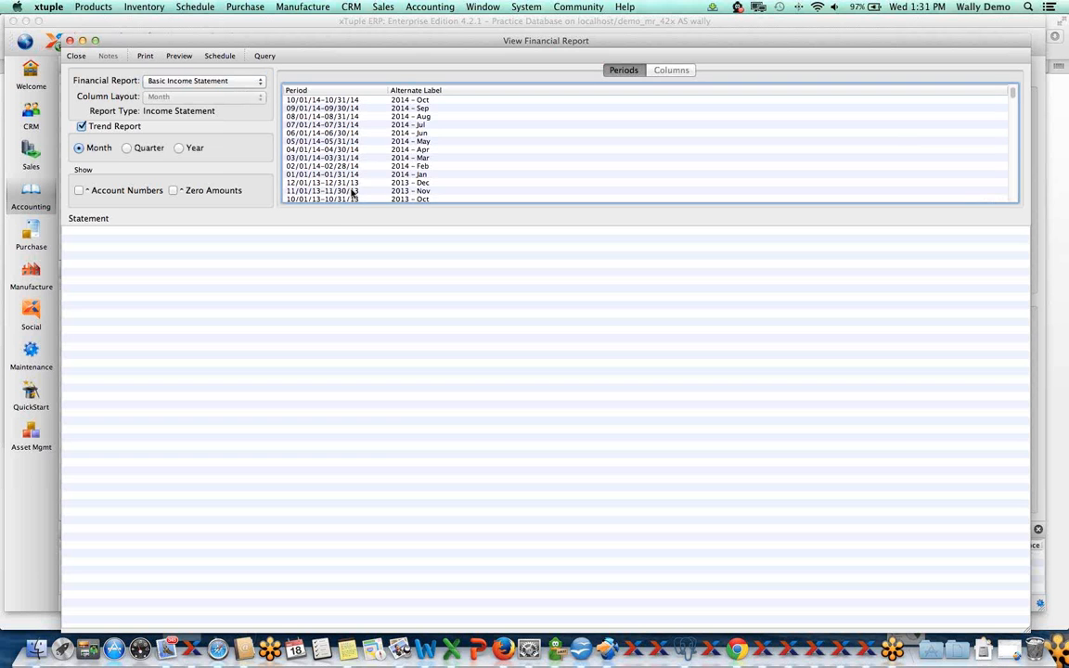
pyautogui.click(344, 183)
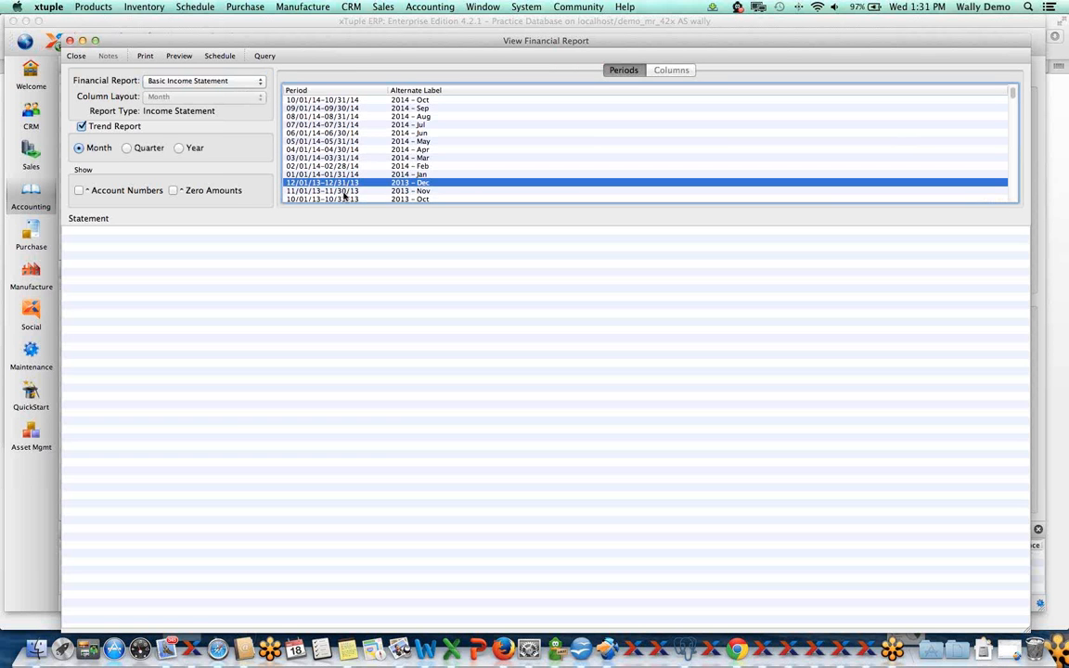
pyautogui.keyDown('shift'); pyautogui.click(345, 191); pyautogui.keyUp('shift')
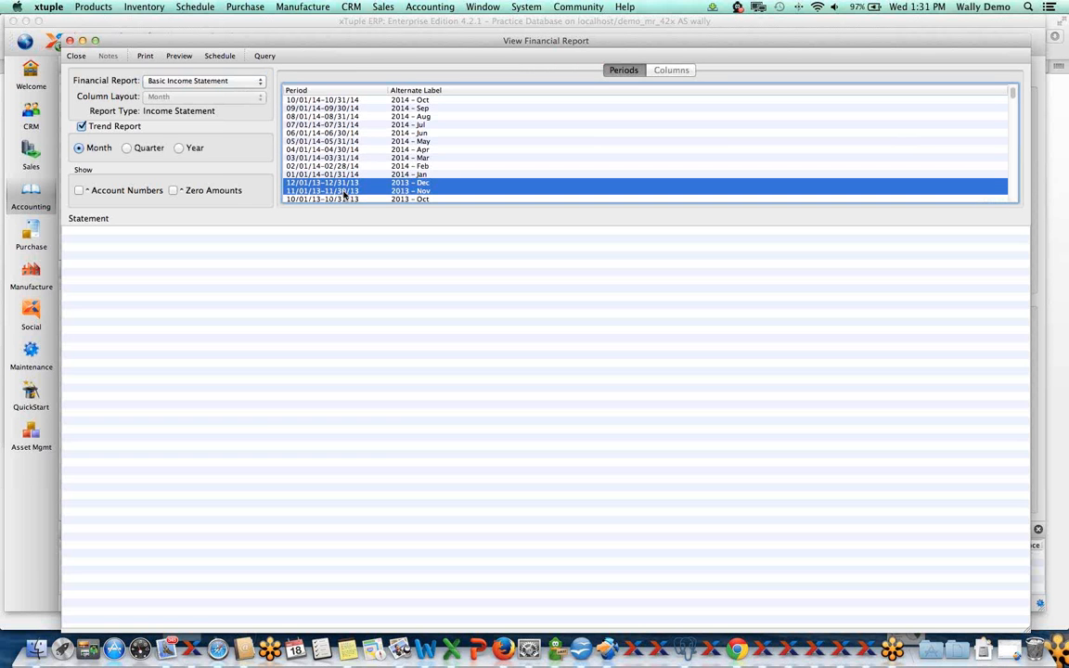
pyautogui.click(263, 57)
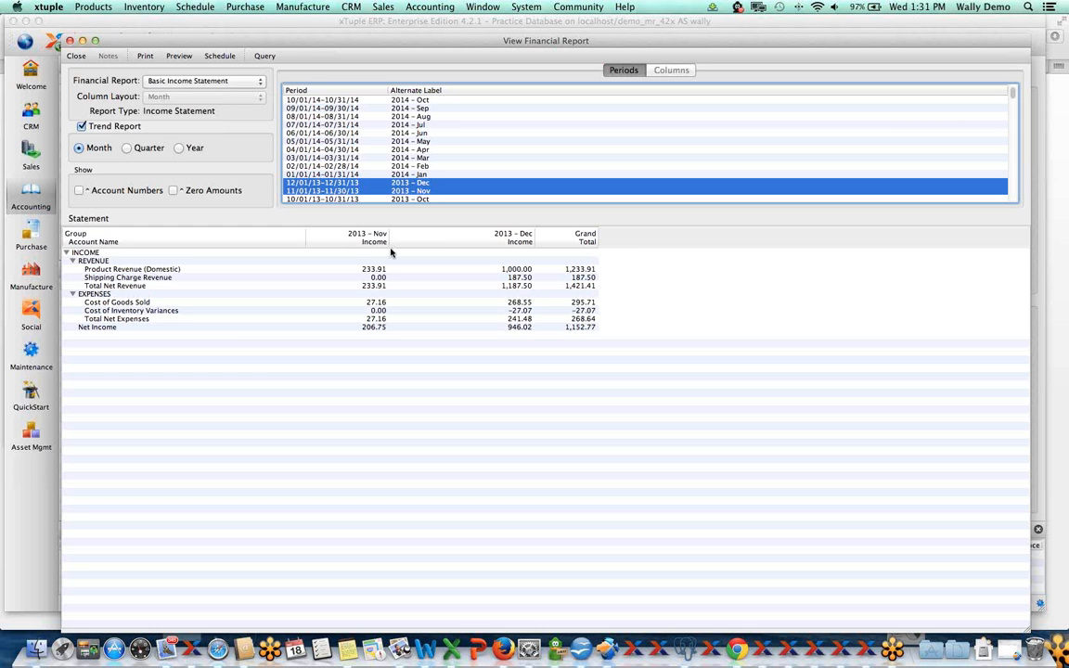
# View the general ledger transactions behind the December 2013 Product Revenue (Domestic) amount
pyautogui.click(518, 270)
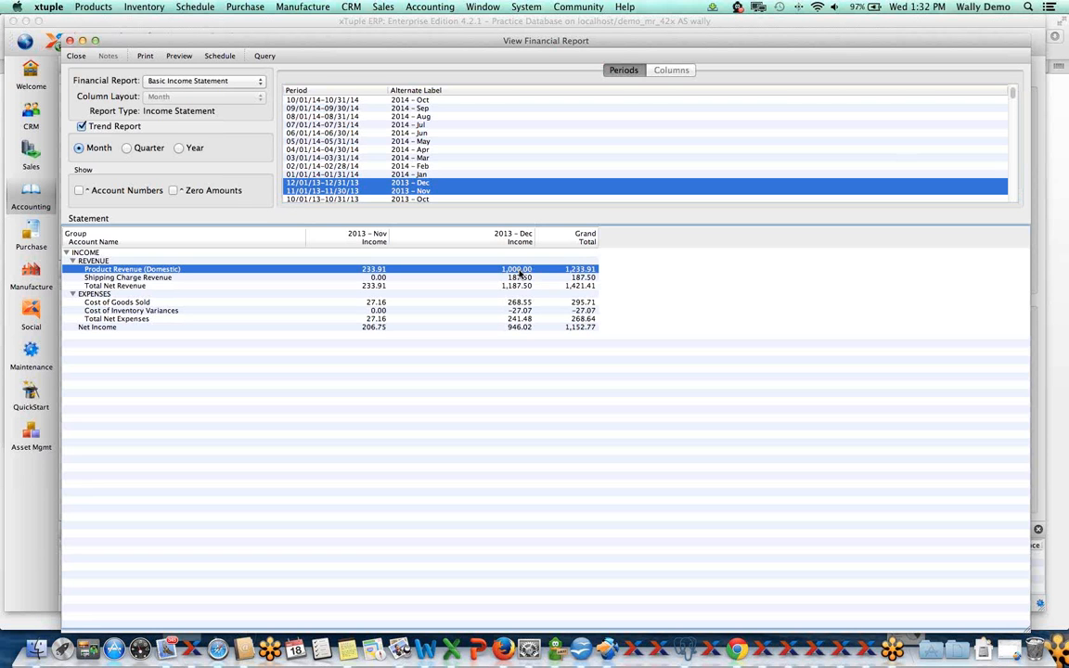
pyautogui.rightClick(521, 271)
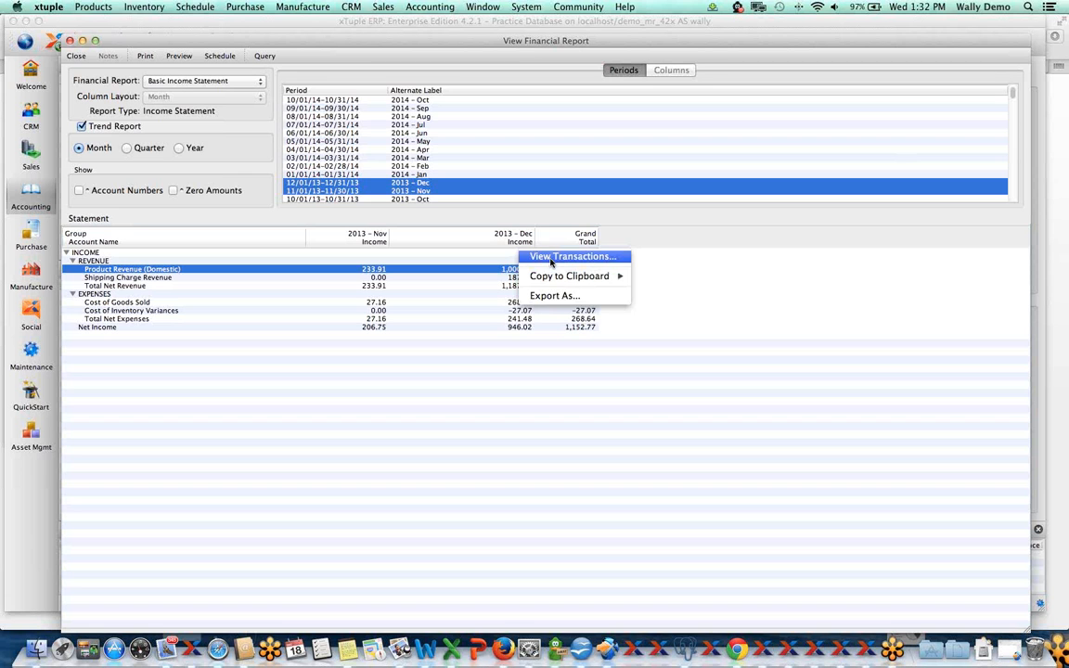
pyautogui.click(551, 263)
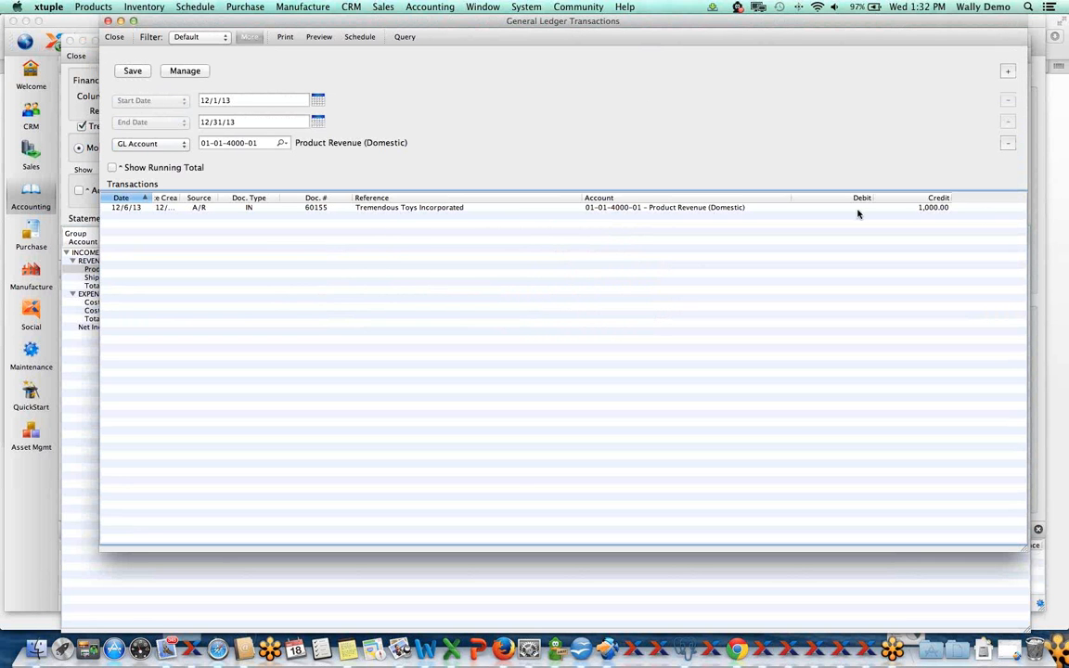
# Inspect the line items of the invoice behind the Tremendous Toys Incorporated transaction, and close everything back to the Accounting desktop
pyautogui.rightClick(368, 212)
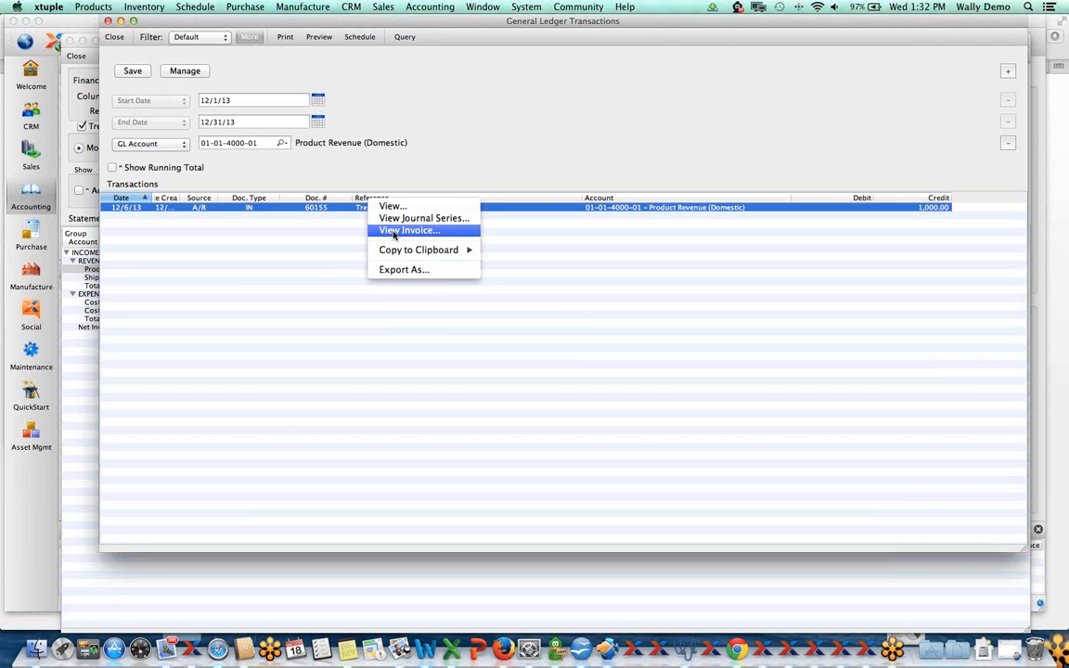
pyautogui.click(382, 231)
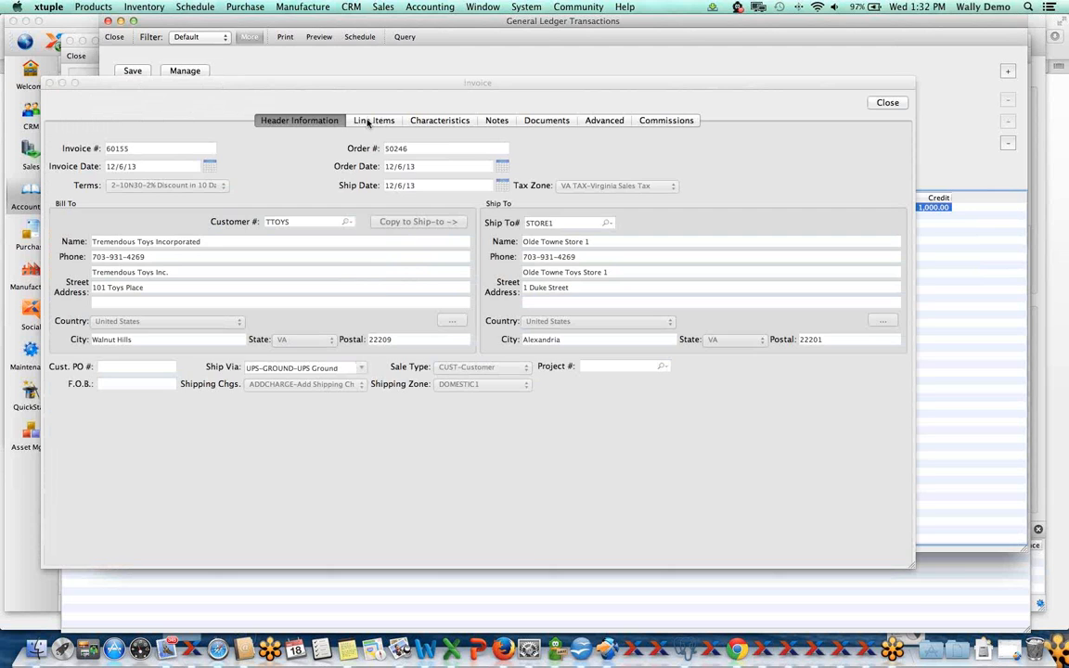
pyautogui.click(371, 119)
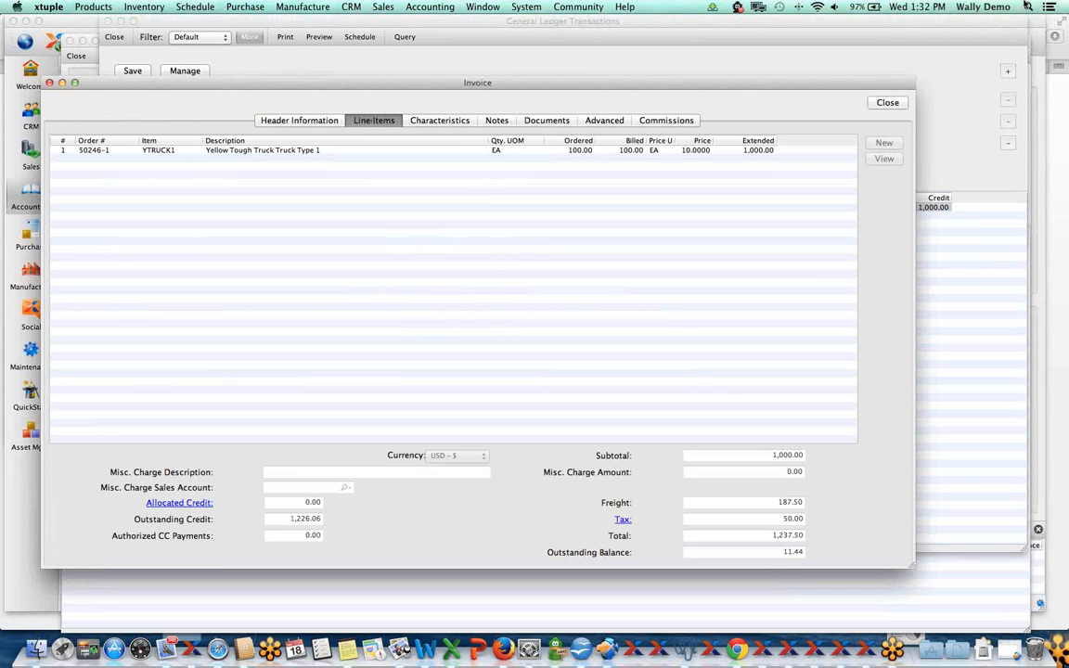
pyautogui.click(887, 102)
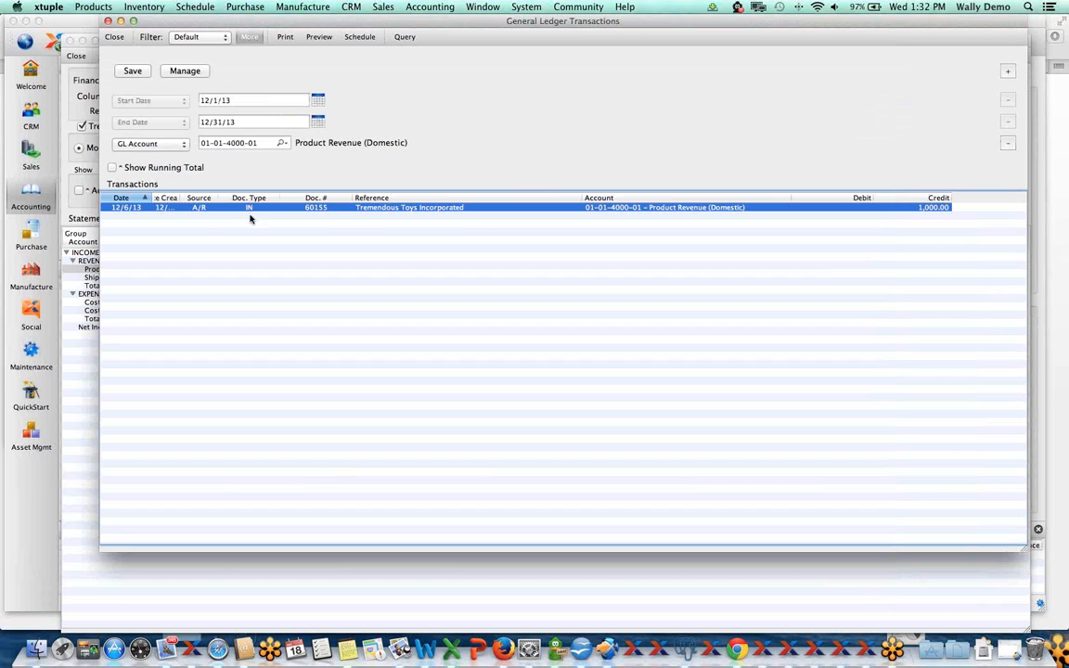
pyautogui.click(114, 36)
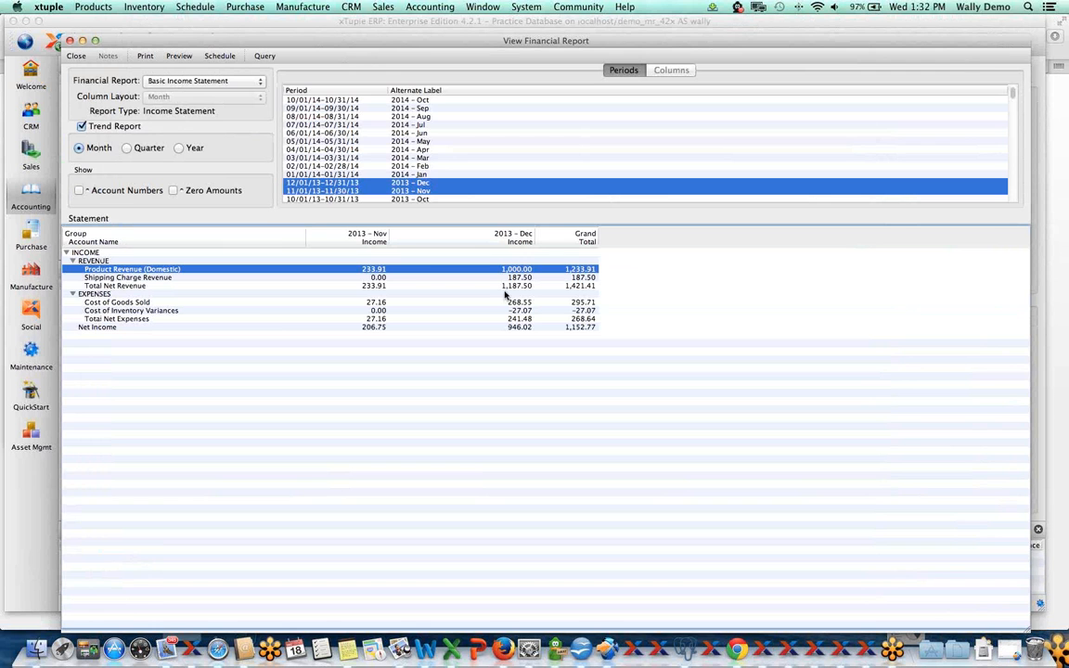
pyautogui.click(77, 56)
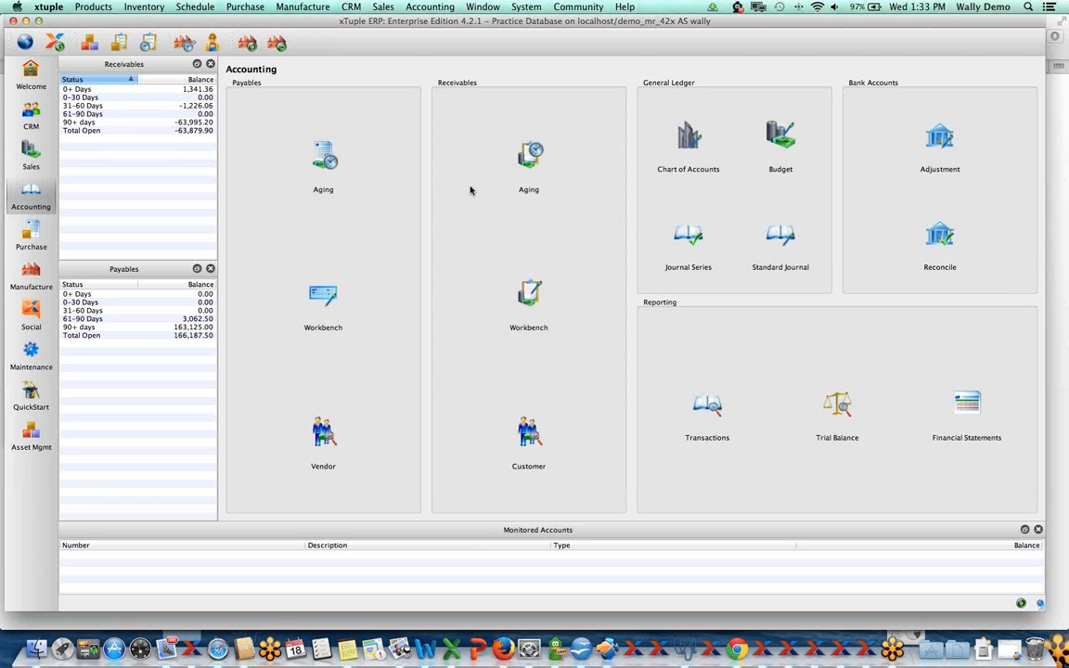
# List all general ledger transactions dated 12/1/13 to 12/18/13
pyautogui.click(702, 409)
pyautogui.click(706, 423)
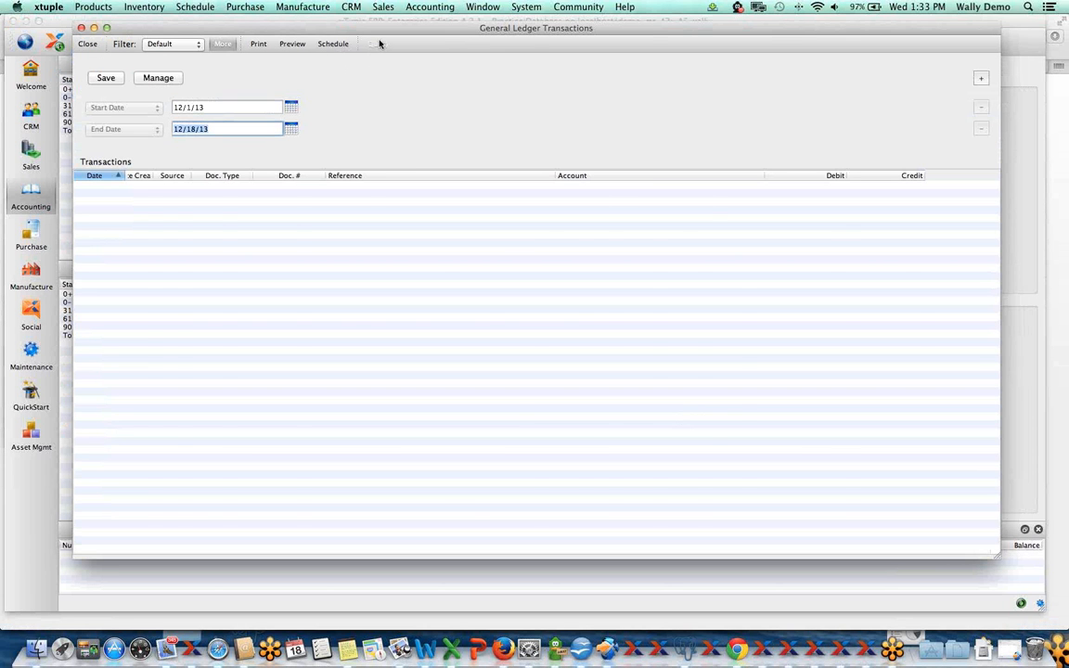
pyautogui.click(377, 43)
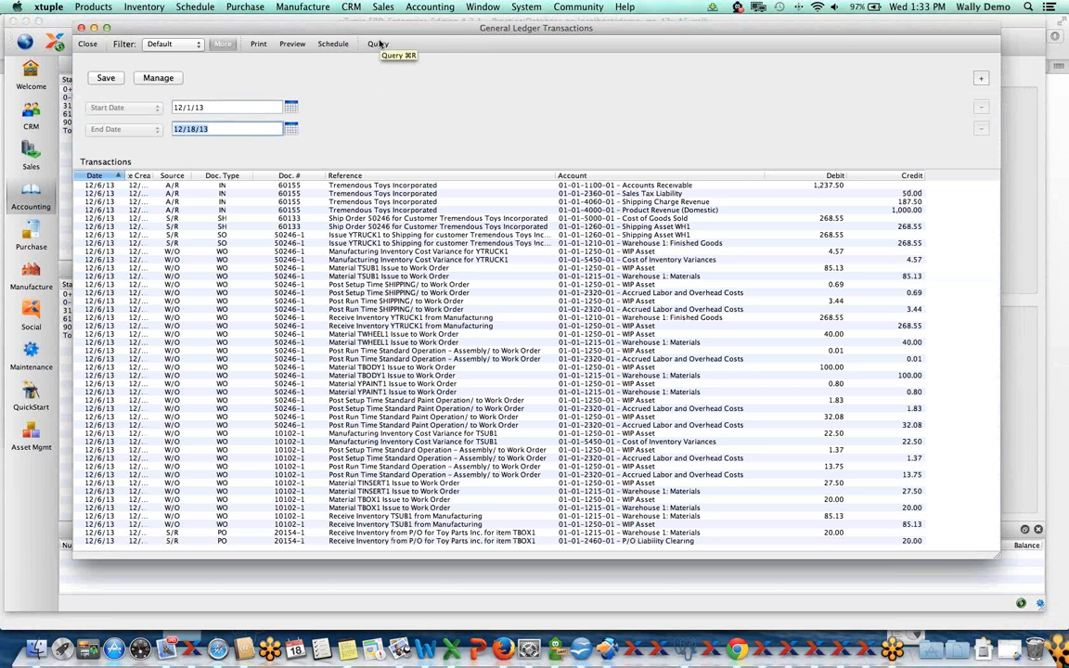
pyautogui.scroll(-1, 406, 385)
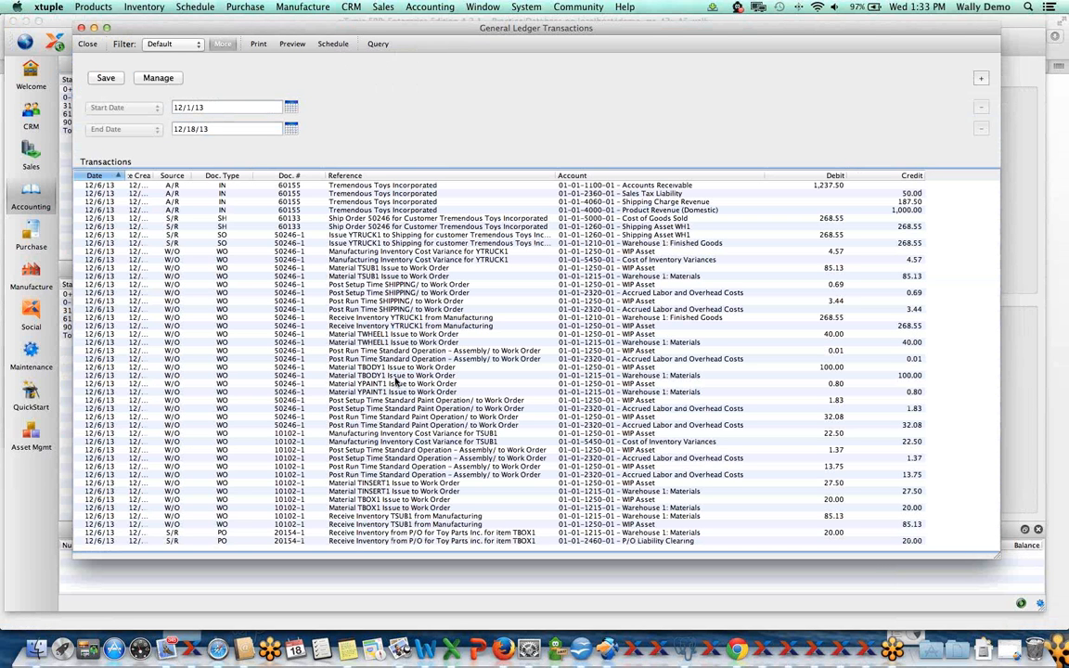
# Examine the drill-down options offered for work order and shipment transactions in the general ledger list
pyautogui.rightClick(420, 293)
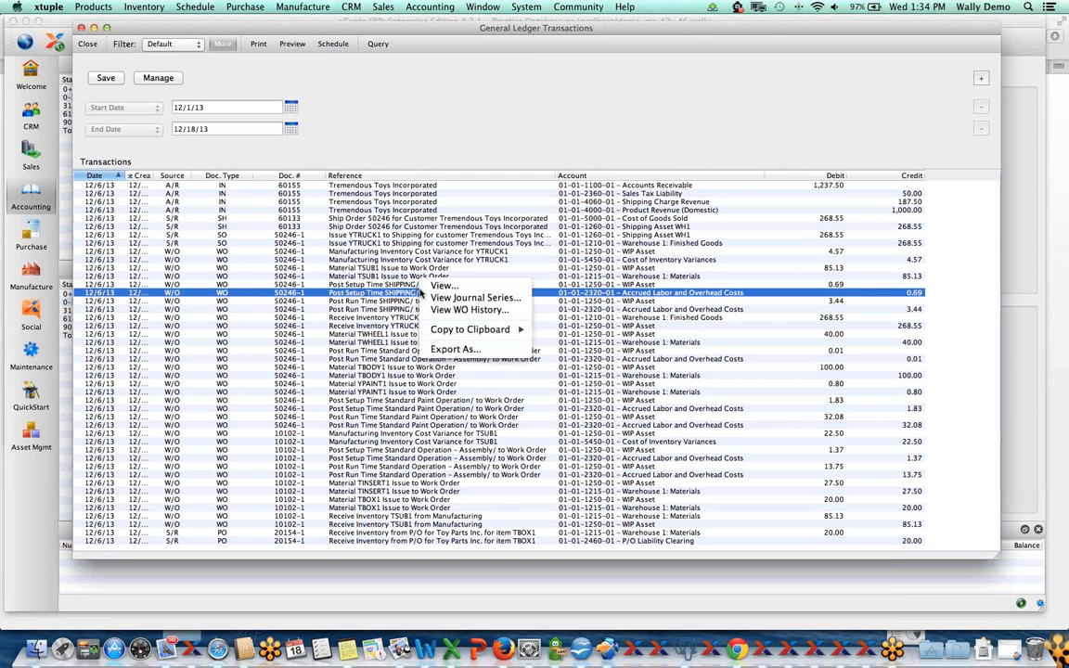
pyautogui.click(183, 218)
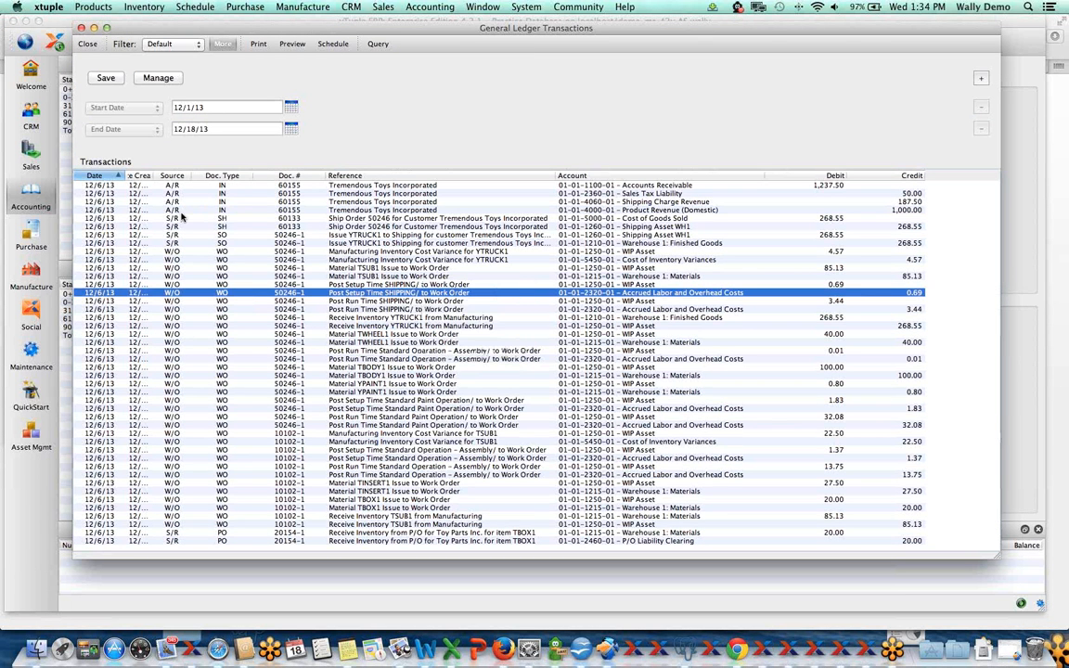
pyautogui.rightClick(172, 226)
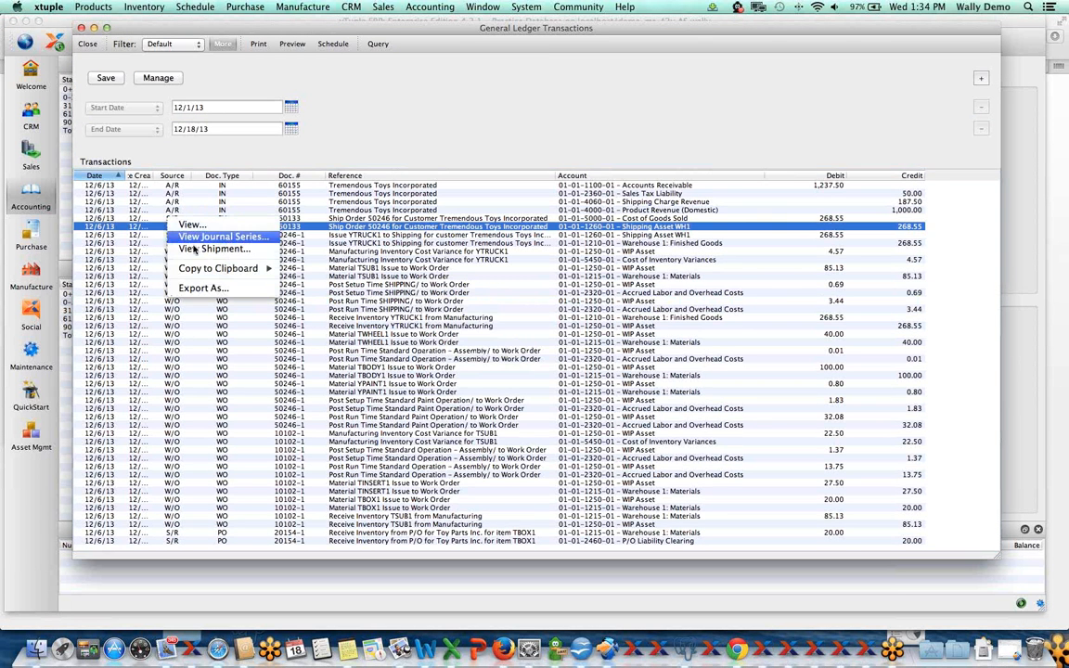
pyautogui.click(175, 526)
pyautogui.rightClick(181, 523)
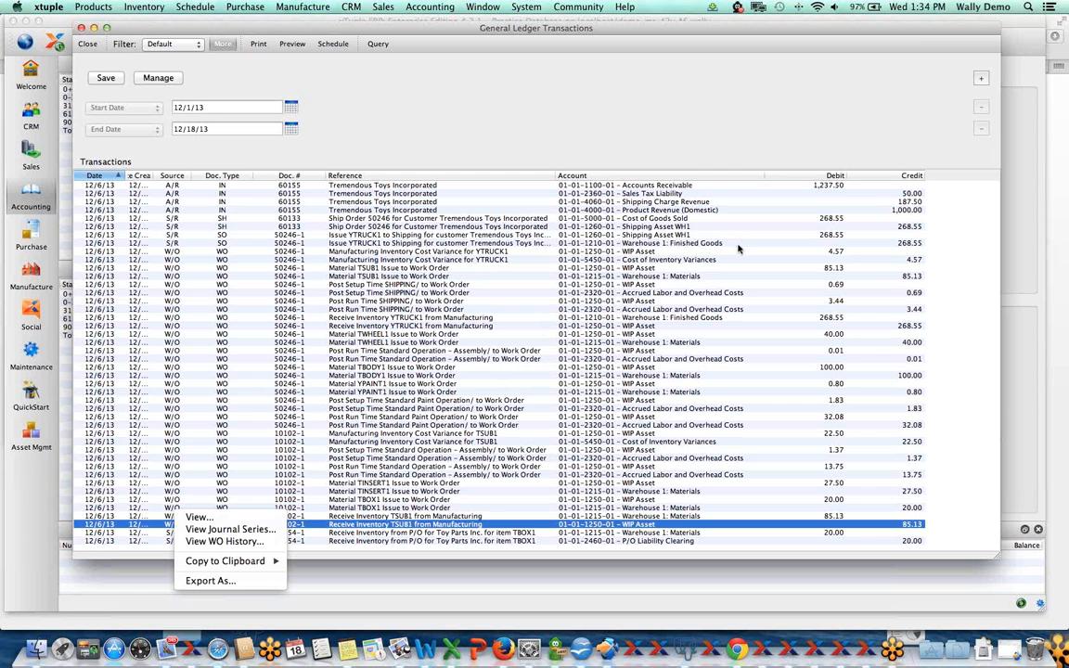
pyautogui.click(640, 287)
pyautogui.click(641, 287)
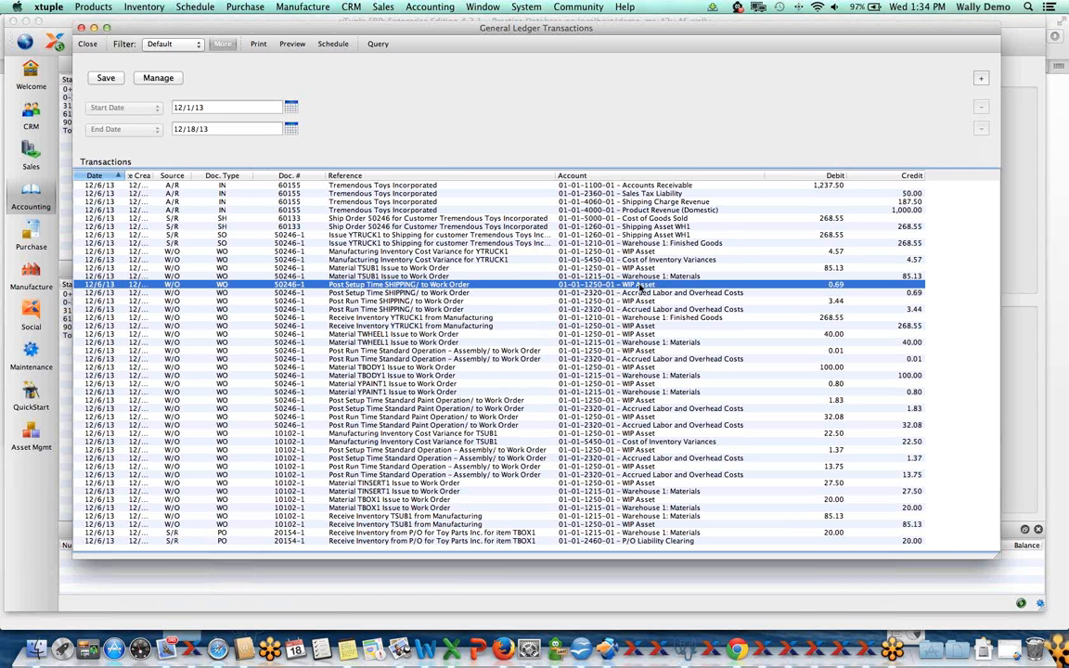
pyautogui.rightClick(639, 286)
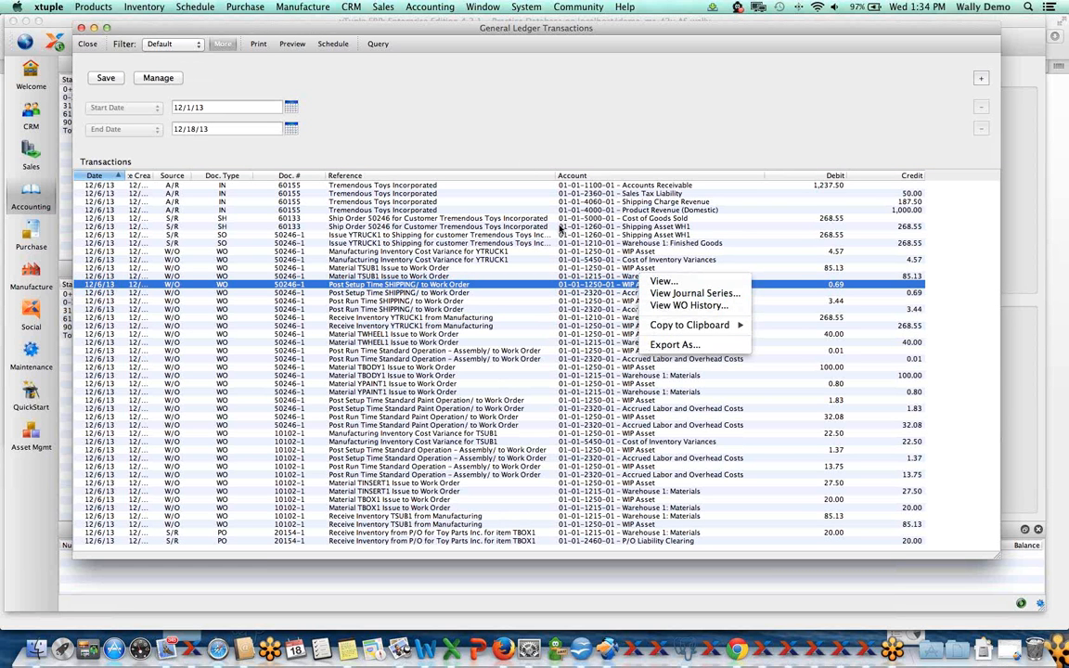
pyautogui.click(405, 130)
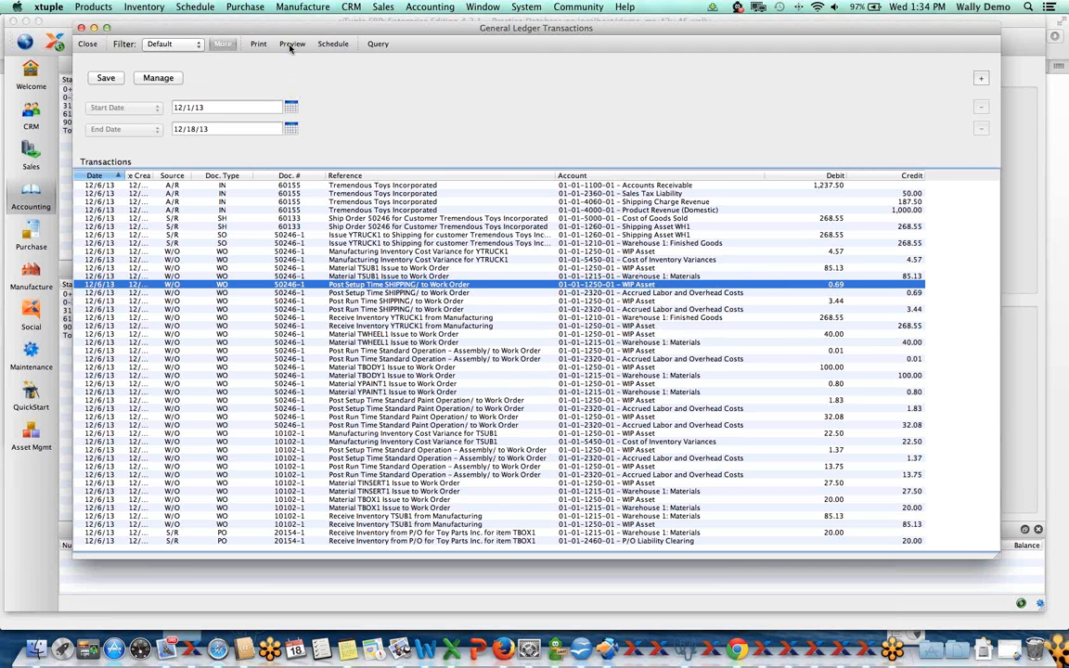
# Preview the printable G/L Transactions report and return to the transaction list
pyautogui.click(290, 45)
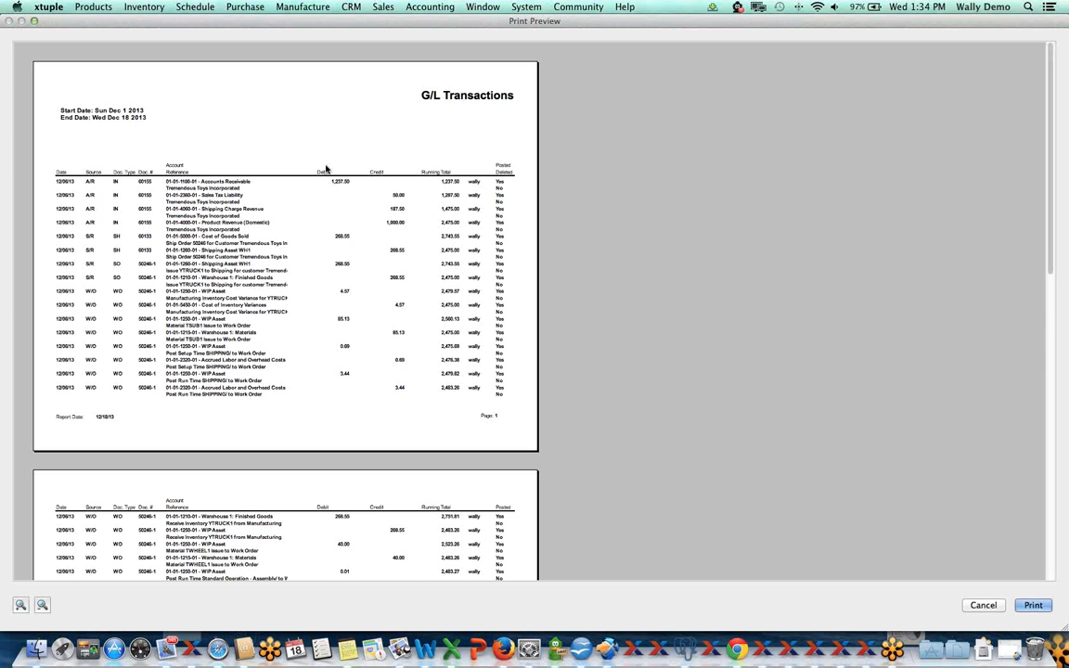
pyautogui.press('Escape')
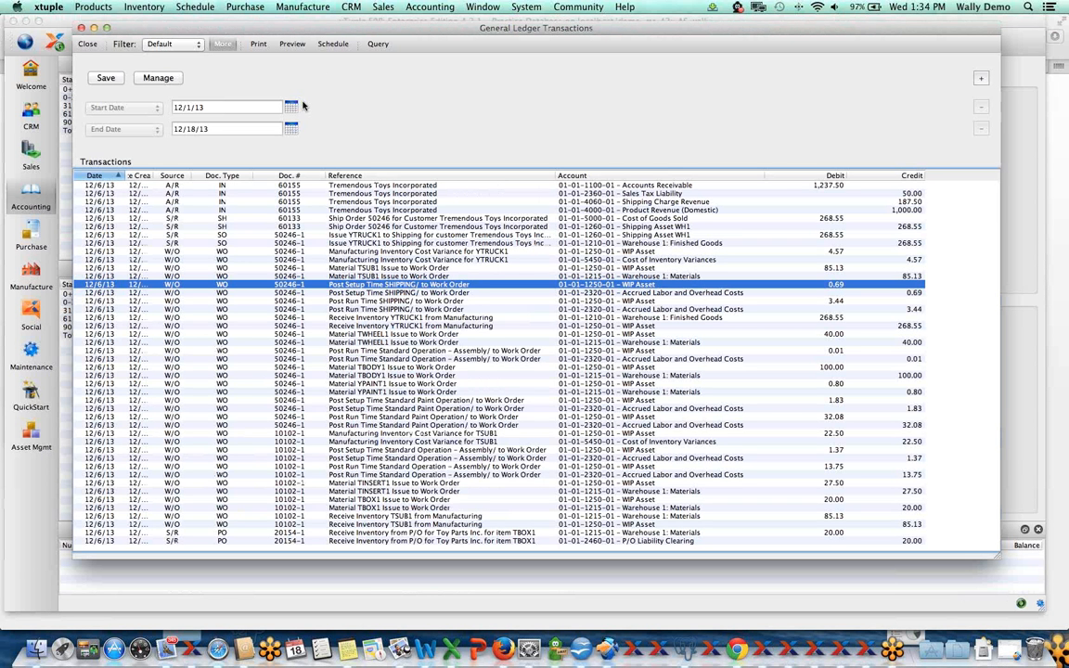
# Schedule the GLTransactions report for delivery by e-mail as soon as possible
pyautogui.click(332, 44)
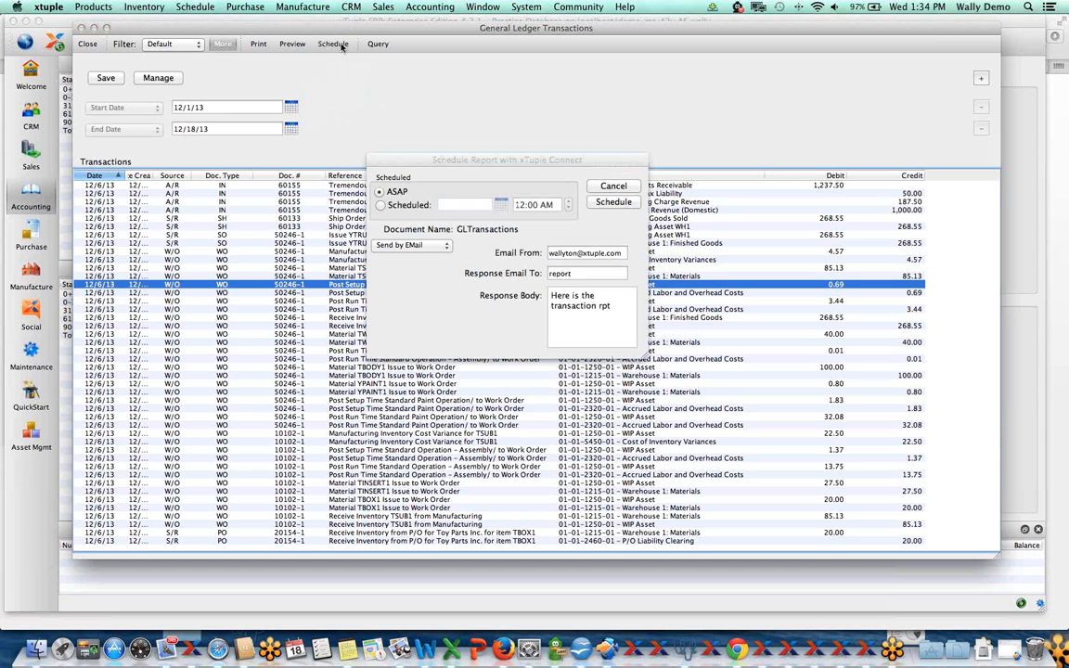
pyautogui.moveTo(526, 160); pyautogui.dragTo(512, 168)
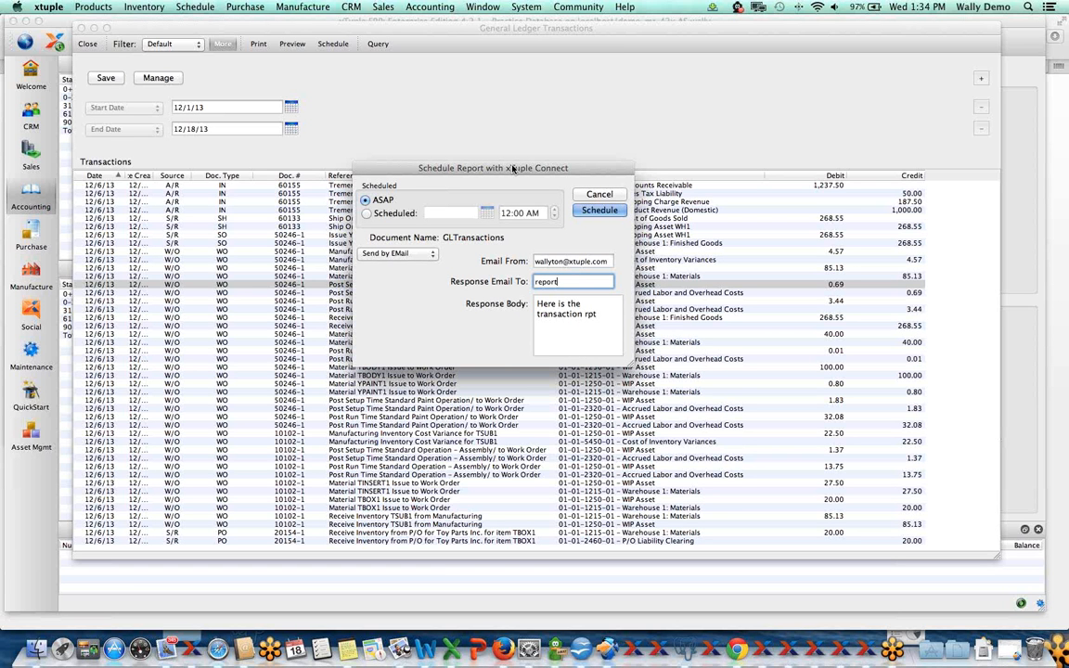
pyautogui.moveTo(512, 168); pyautogui.dragTo(540, 139)
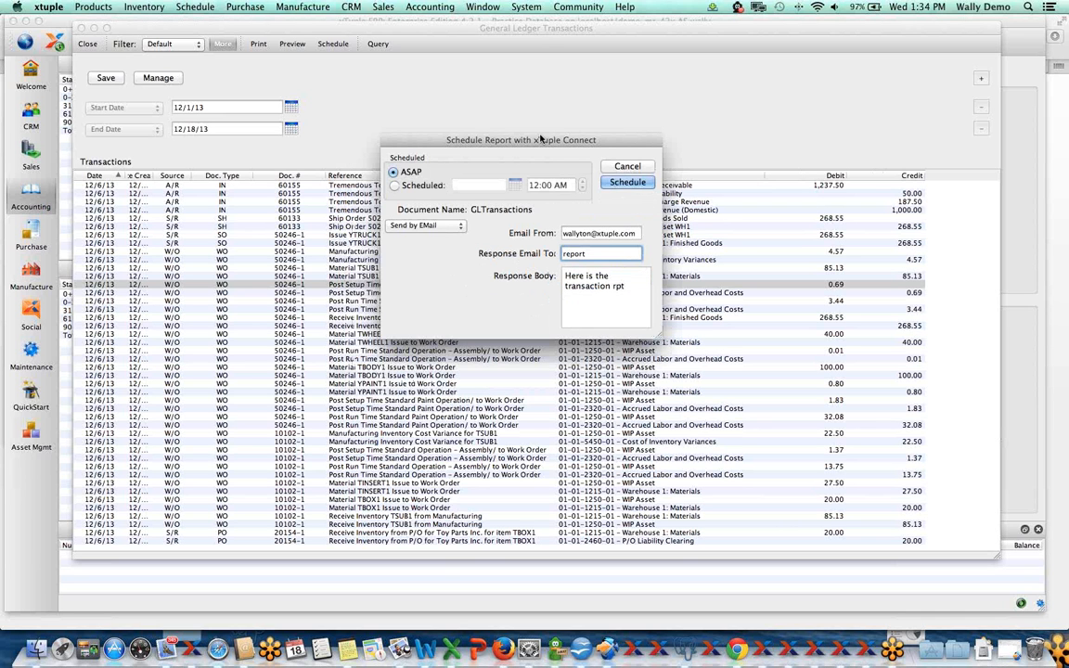
pyautogui.moveTo(540, 138); pyautogui.dragTo(538, 123)
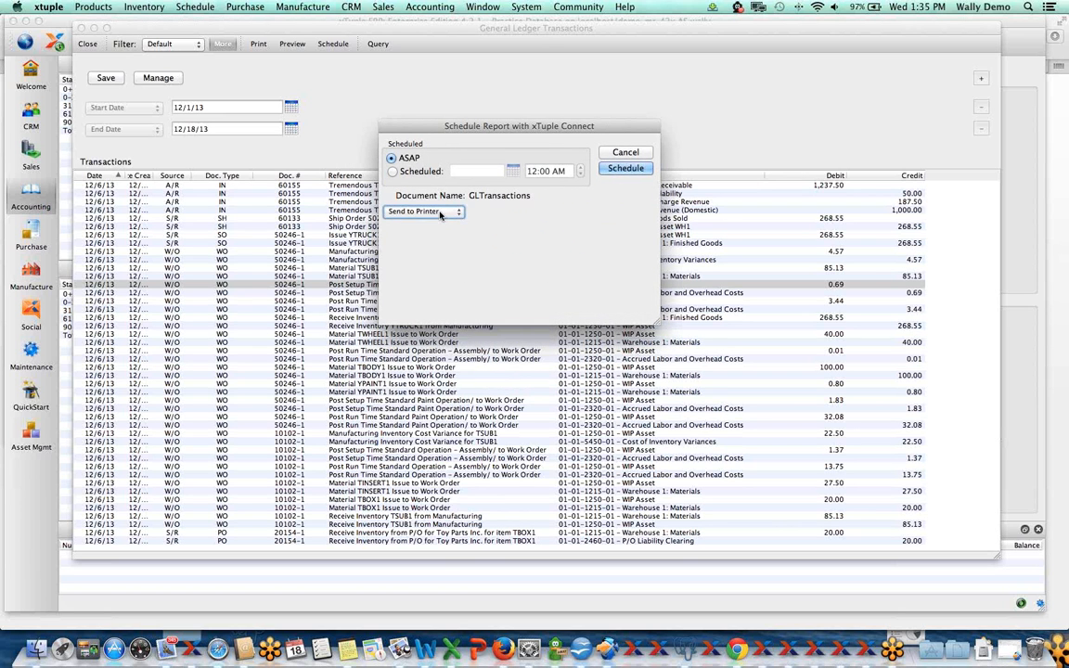
pyautogui.click(422, 211)
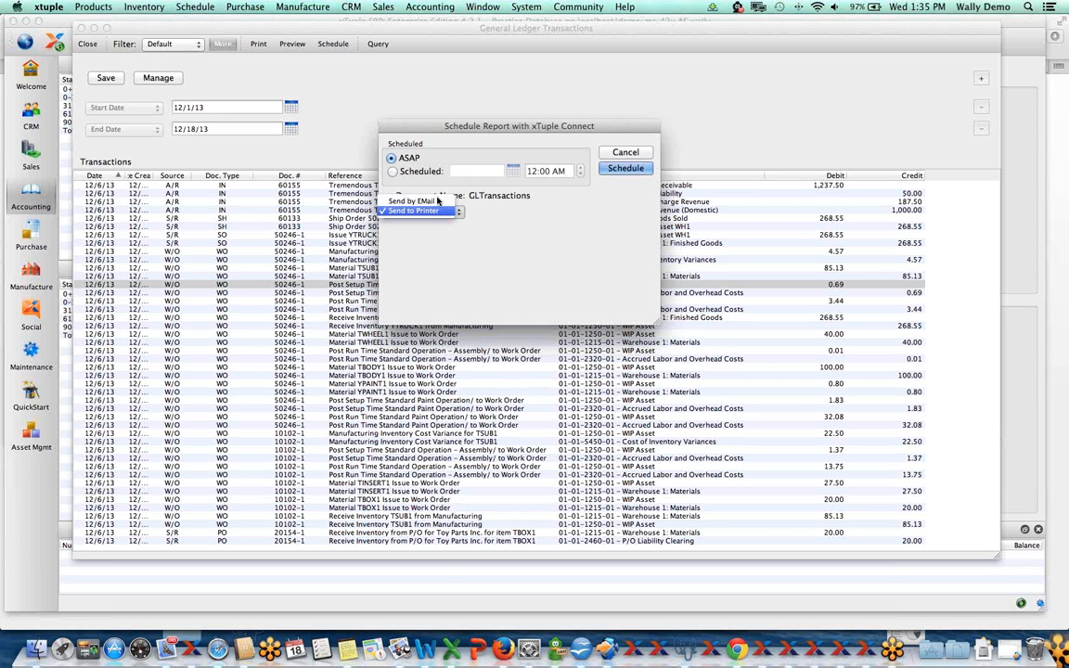
pyautogui.click(436, 203)
pyautogui.click(625, 171)
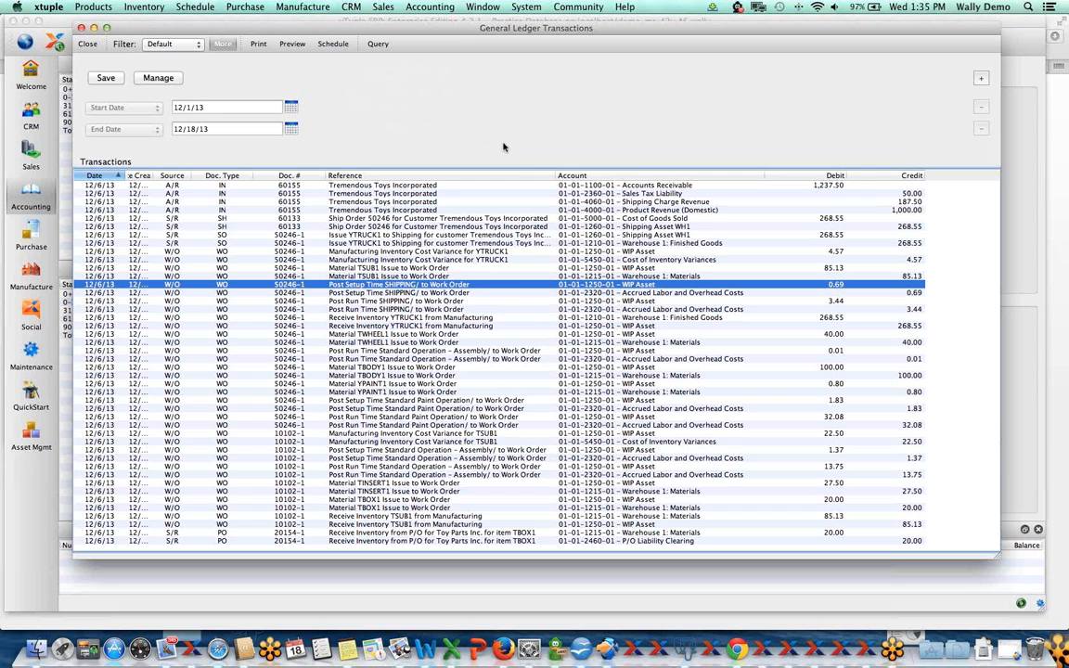
# Show the clipboard copy options for the Post Setup Time SHIPPING transaction on the WIP Asset account
pyautogui.rightClick(409, 292)
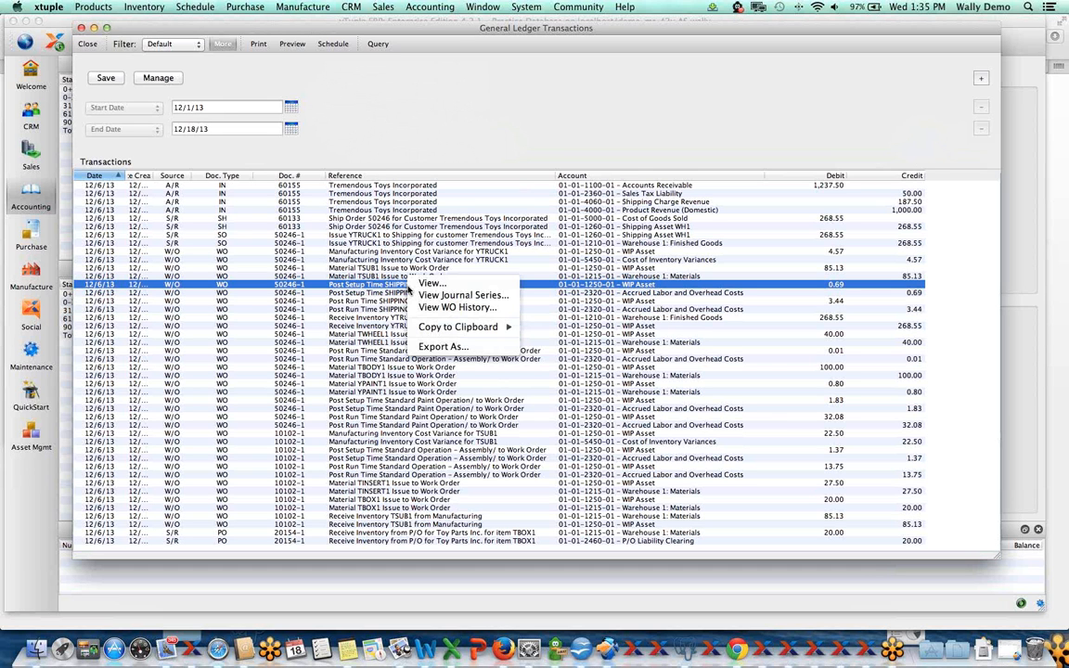
pyautogui.moveTo(436, 328)
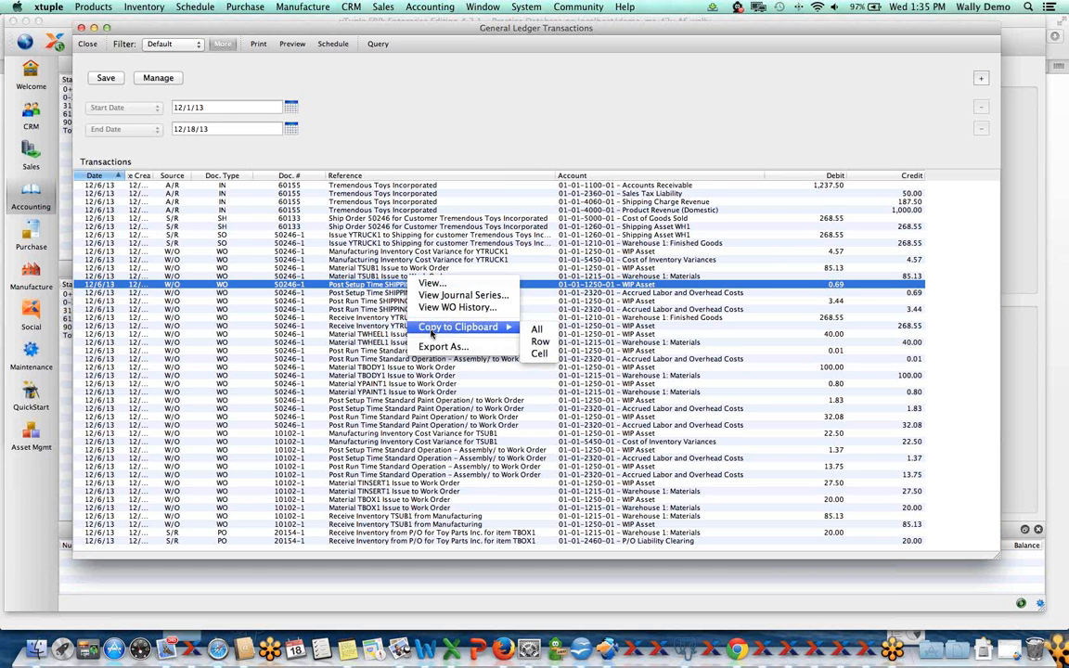